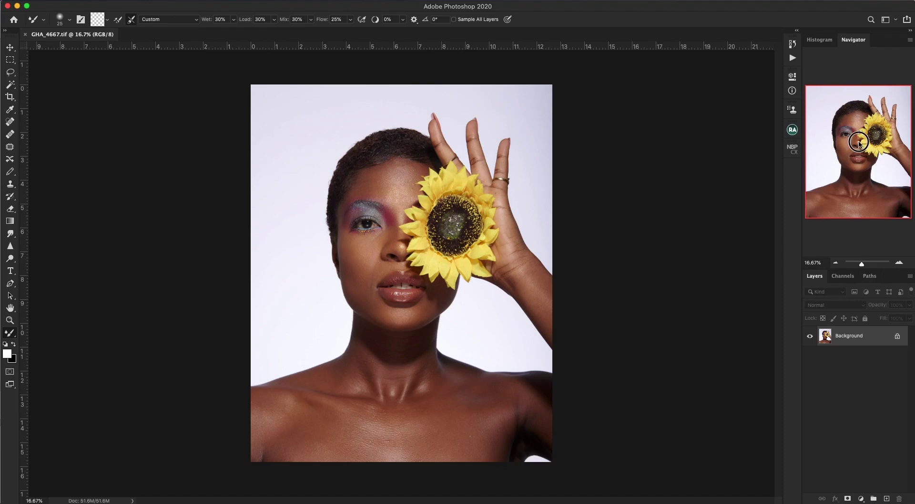
{"action": "left_click", "coordinate": [793, 131]}
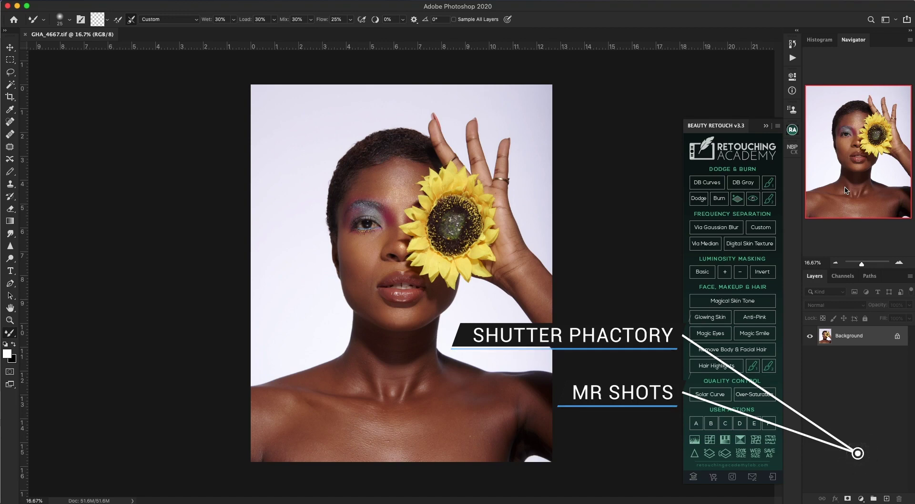
{"action": "left_click", "coordinate": [794, 130]}
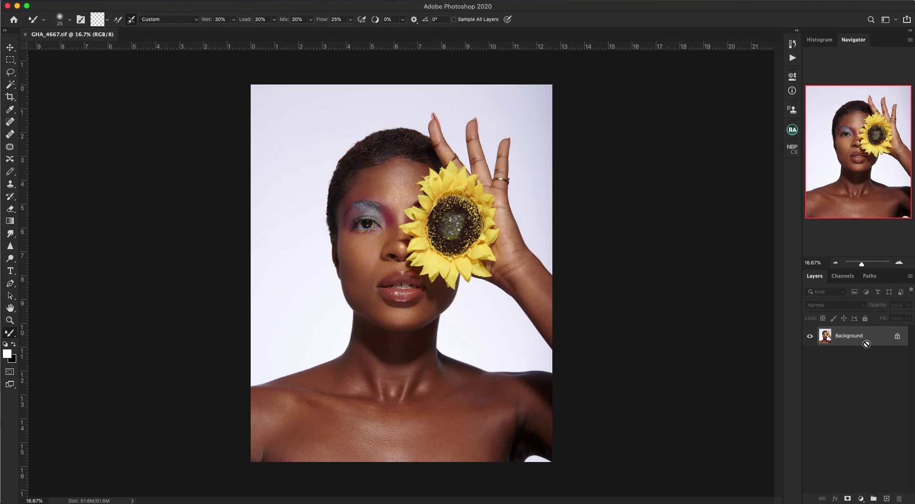
Duplicate the Background layer twice and rename the lower copy Low Frequency
{"action": "key", "text": "super+j"}
{"action": "key", "text": "super+j"}
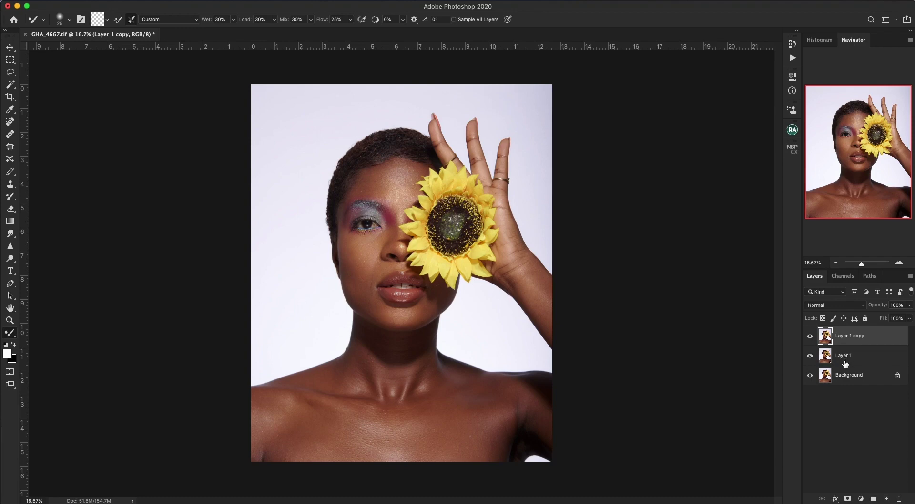
{"action": "left_click", "coordinate": [846, 359]}
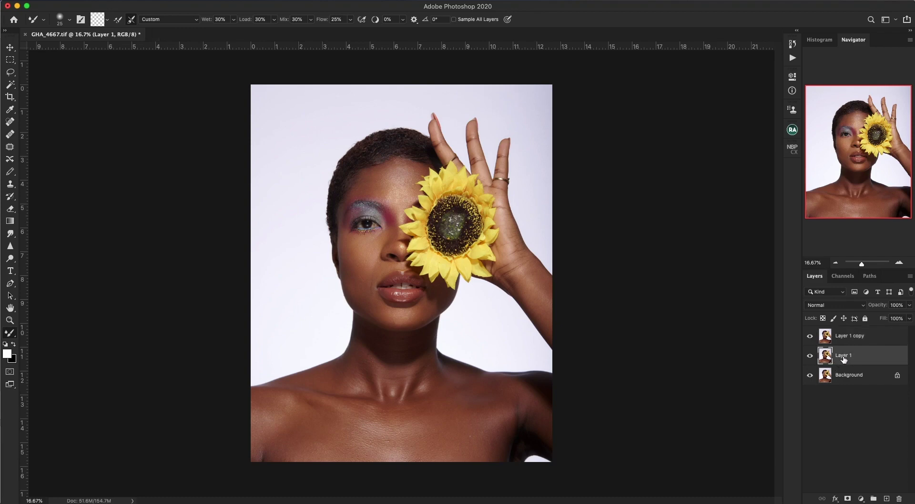
{"action": "double_click", "coordinate": [848, 358]}
{"action": "type", "text": "Low Frequency"}
{"action": "key", "text": "Return"}
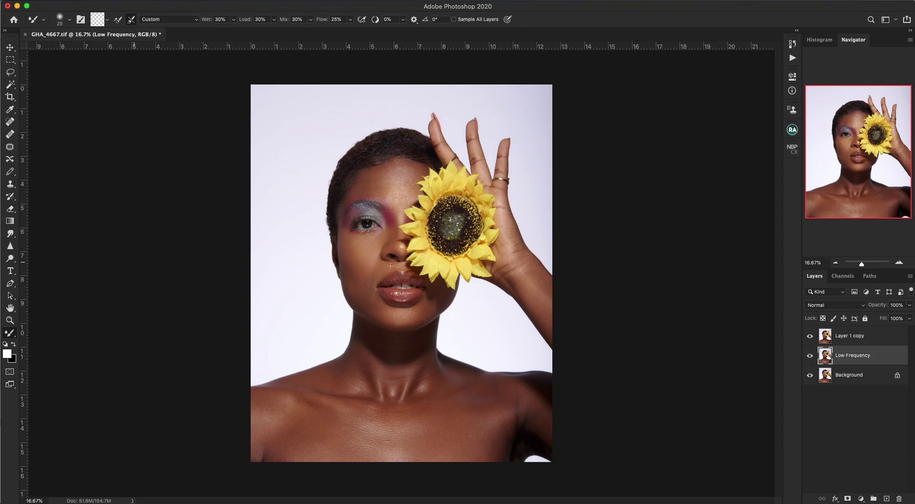
Rename the upper duplicate layer High Frequency
{"action": "double_click", "coordinate": [853, 335]}
{"action": "type", "text": "High"}
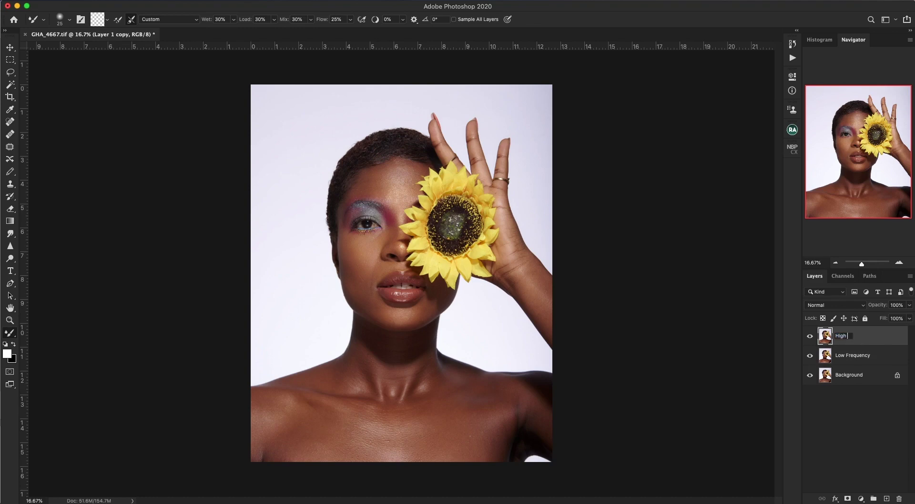
{"action": "type", "text": " Frequency"}
{"action": "key", "text": "Return"}
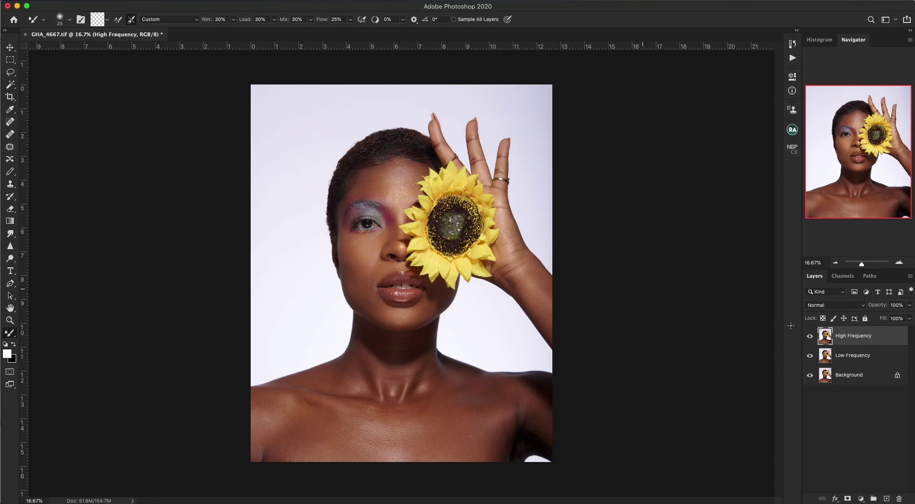
Hide the High Frequency layer and apply a Gaussian Blur with a 10-pixel radius to the Low Frequency layer
{"action": "left_click", "coordinate": [810, 335]}
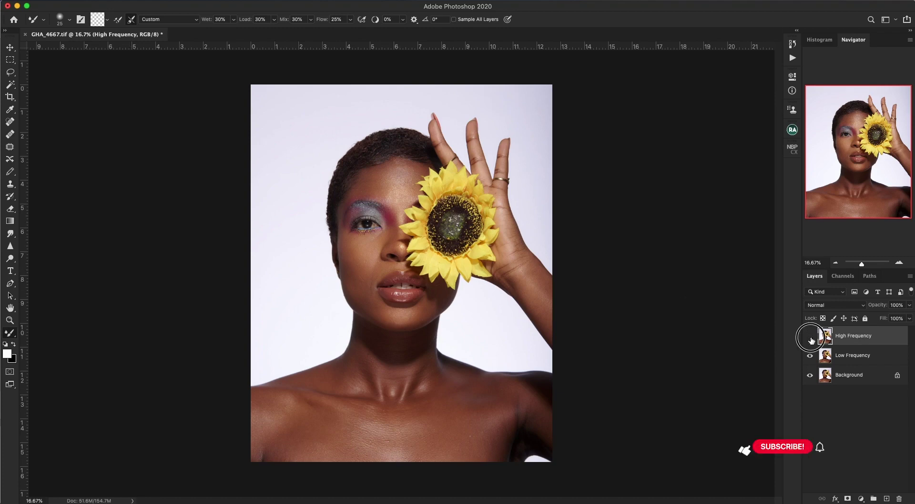
{"action": "left_click", "coordinate": [854, 356]}
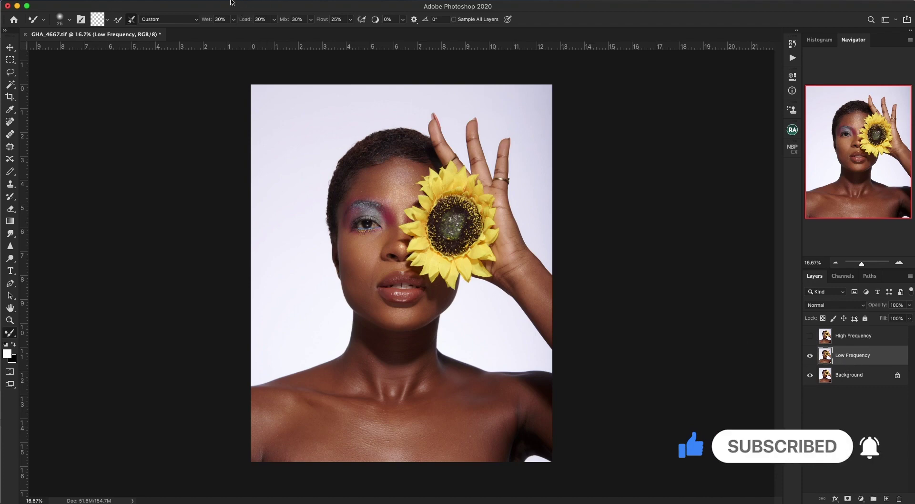
{"action": "left_click", "coordinate": [233, 3]}
{"action": "mouse_move", "coordinate": [347, 111]}
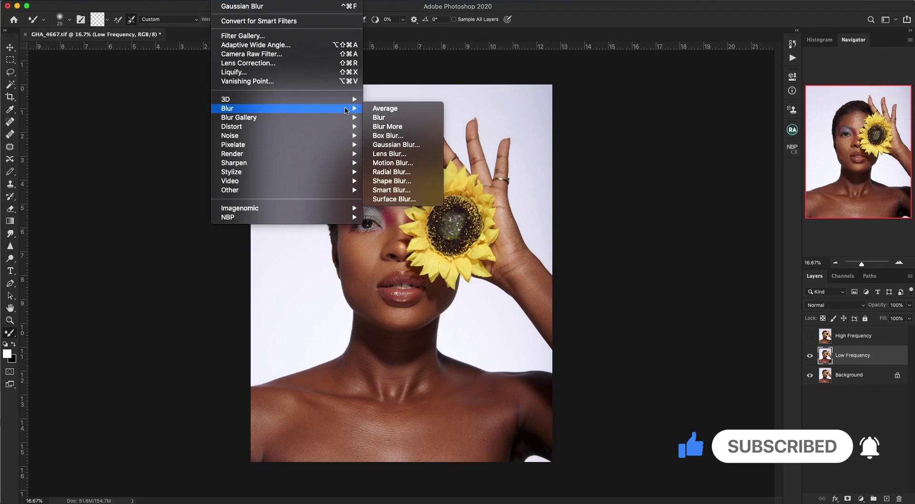
{"action": "left_click", "coordinate": [396, 144]}
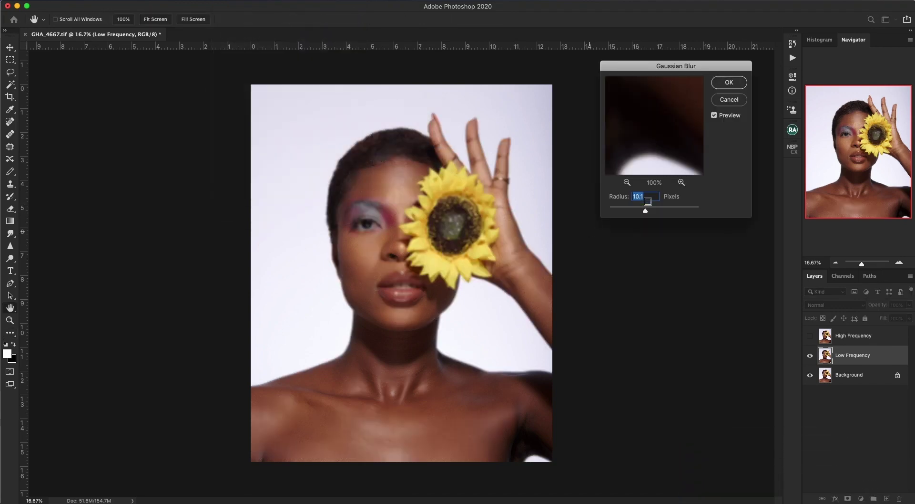
{"action": "type", "text": "10"}
{"action": "left_click_drag", "start_coordinate": [654, 162], "coordinate": [668, 149]}
{"action": "left_click", "coordinate": [658, 140]}
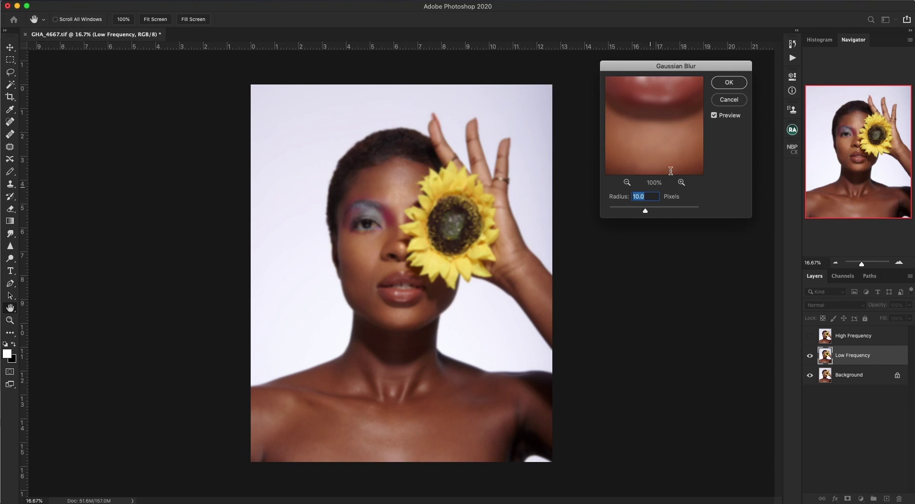
{"action": "left_click", "coordinate": [730, 83]}
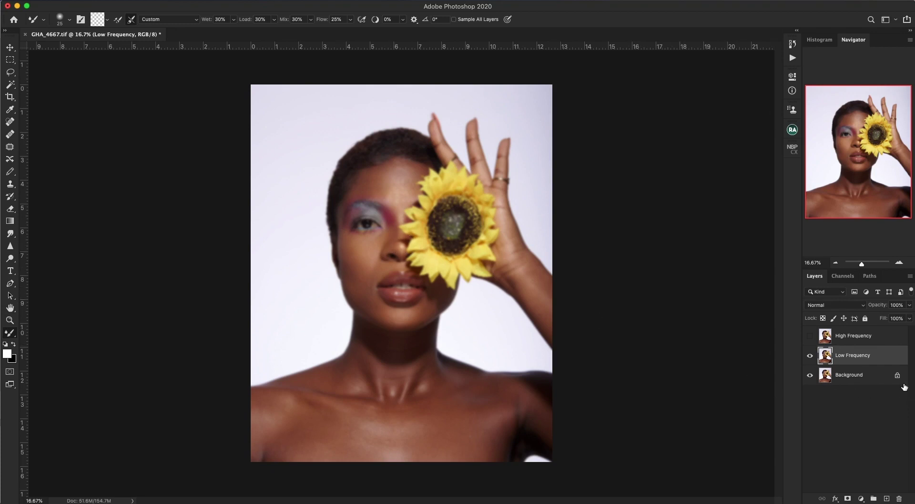
Select the High Frequency layer, make it visible again and open Apply Image for it
{"action": "left_click", "coordinate": [844, 336]}
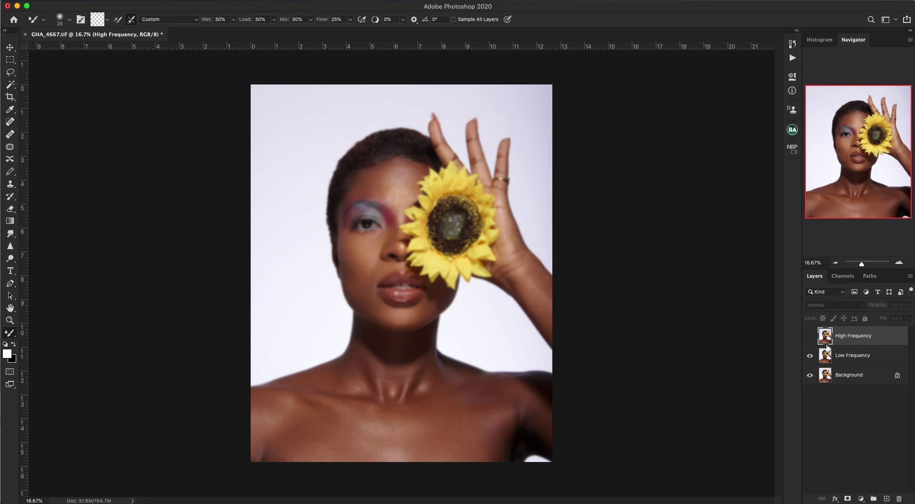
{"action": "left_click", "coordinate": [810, 336]}
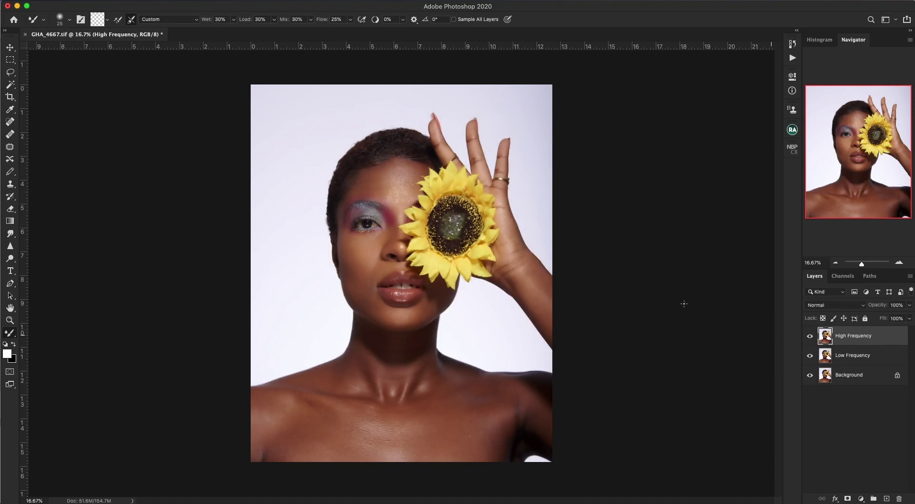
{"action": "left_click", "coordinate": [123, 0]}
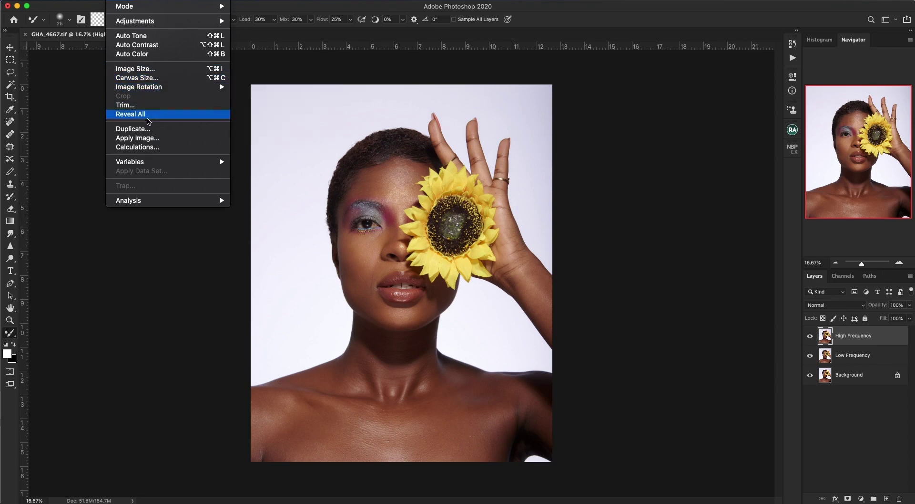
{"action": "left_click", "coordinate": [150, 139]}
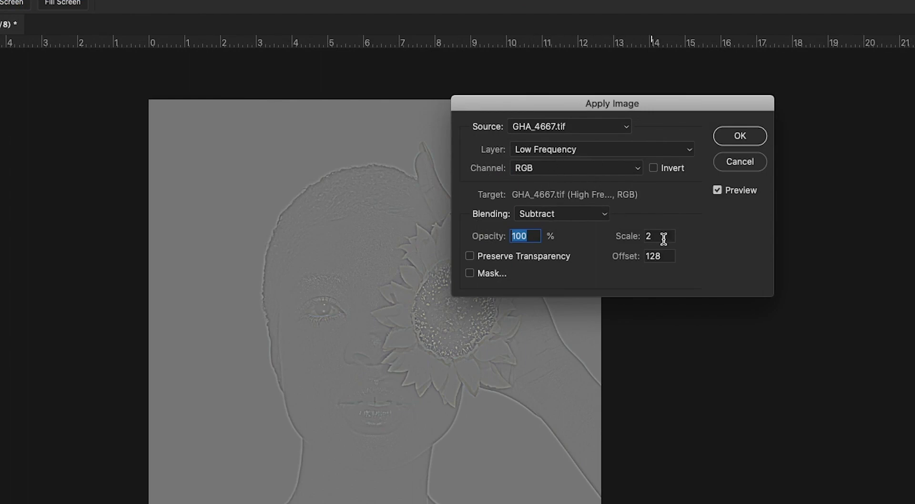
Set the Apply Image source layer to Merged and its blending to Multiply
{"action": "left_click", "coordinate": [682, 152]}
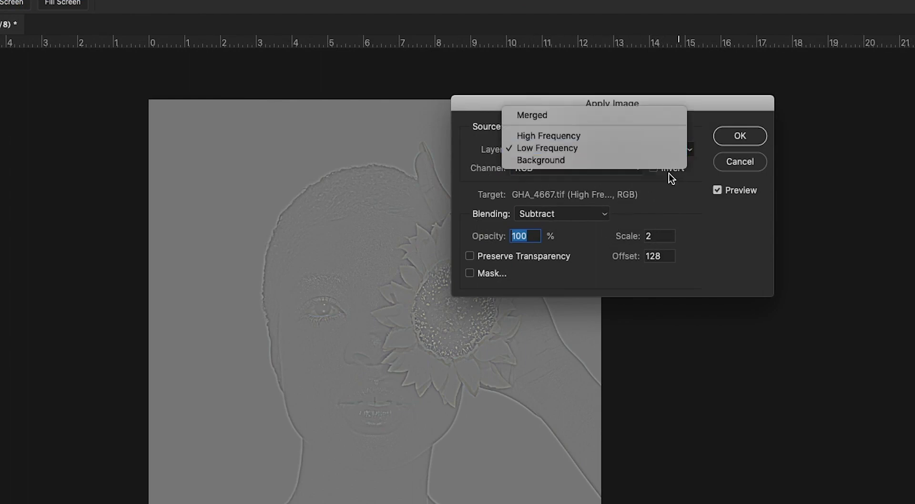
{"action": "left_click", "coordinate": [602, 116]}
{"action": "left_click", "coordinate": [602, 213]}
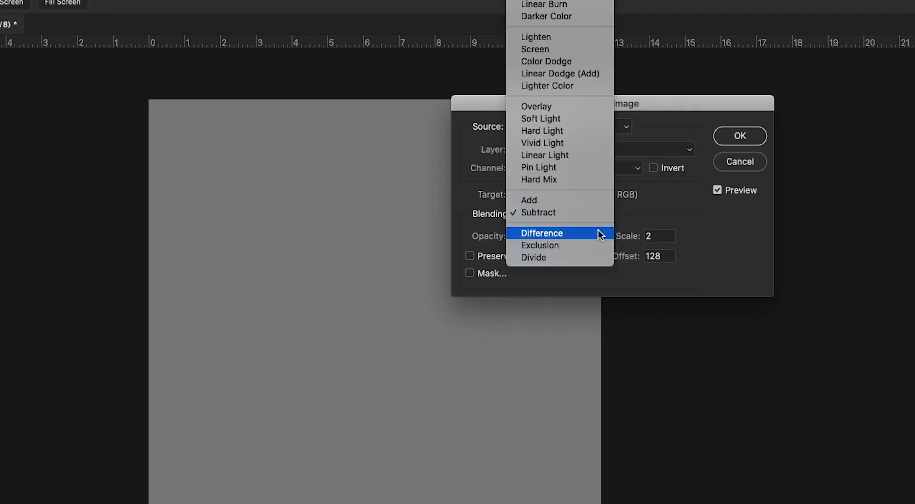
{"action": "left_click", "coordinate": [538, 0]}
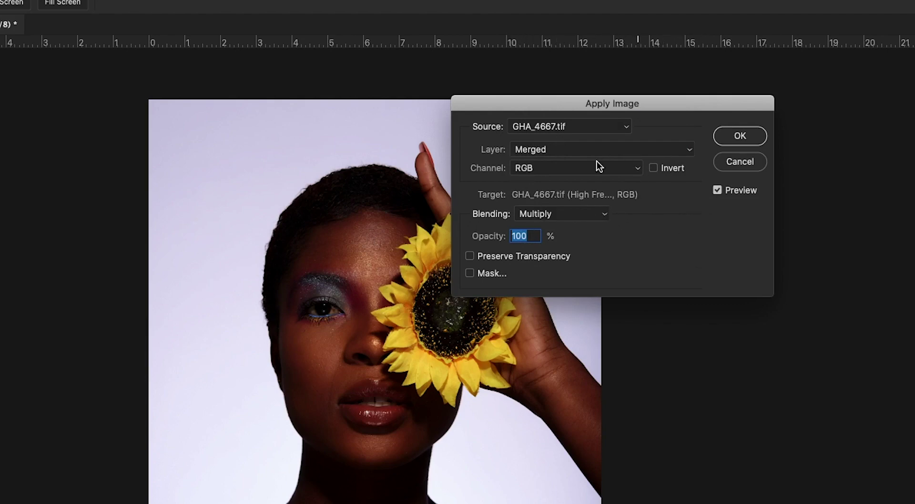
Set the Apply Image source layer to Low Frequency and its blending to Subtract
{"action": "left_click", "coordinate": [682, 152]}
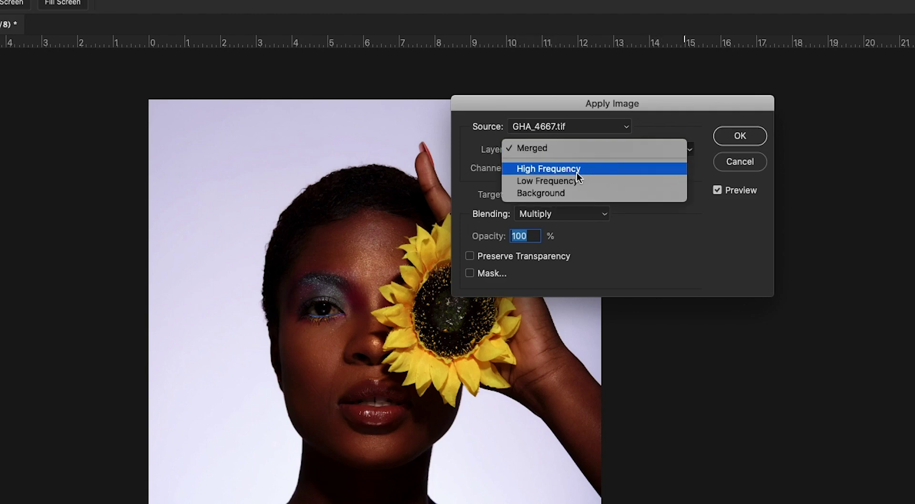
{"action": "left_click", "coordinate": [570, 181]}
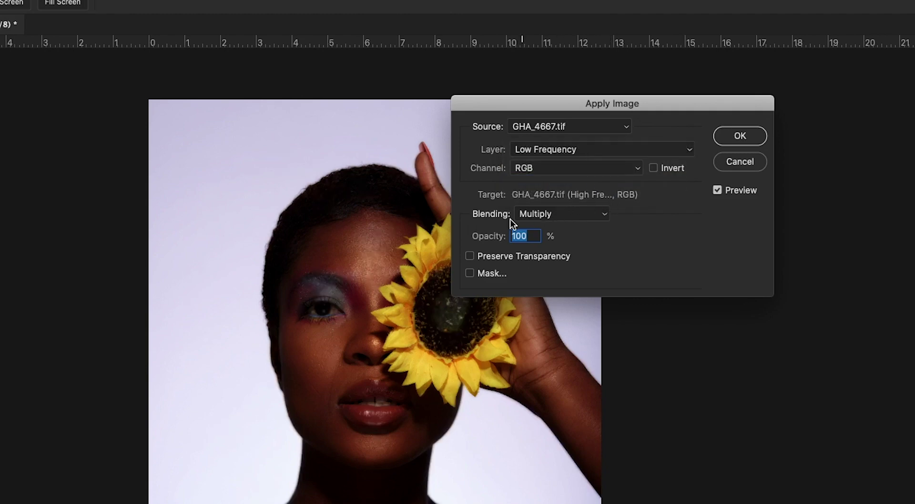
{"action": "left_click", "coordinate": [597, 215]}
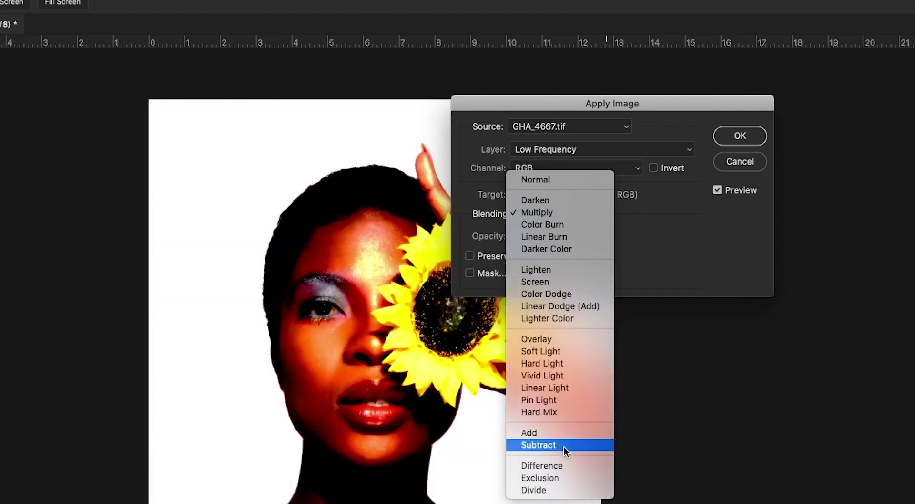
{"action": "left_click", "coordinate": [563, 445]}
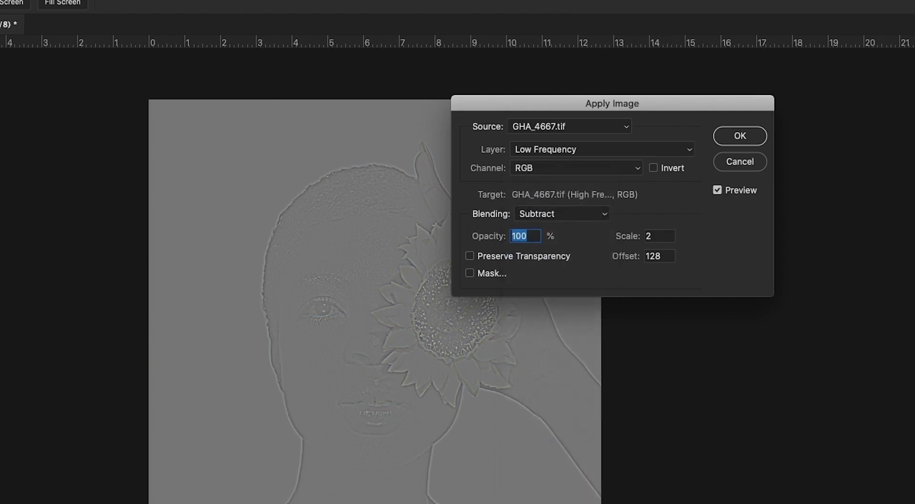
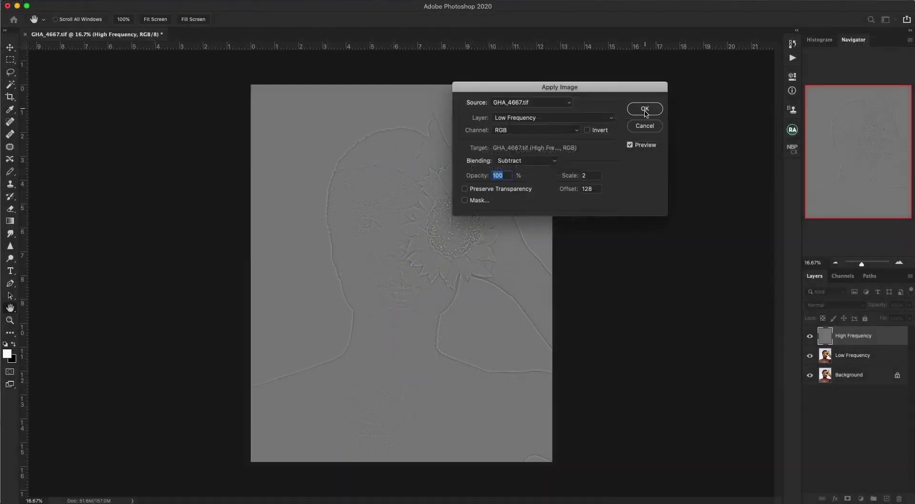
Confirm Apply Image for the High Frequency layer and group it with the Low Frequency layer under the name "Frequency Separation"
{"action": "left_click", "coordinate": [739, 137]}
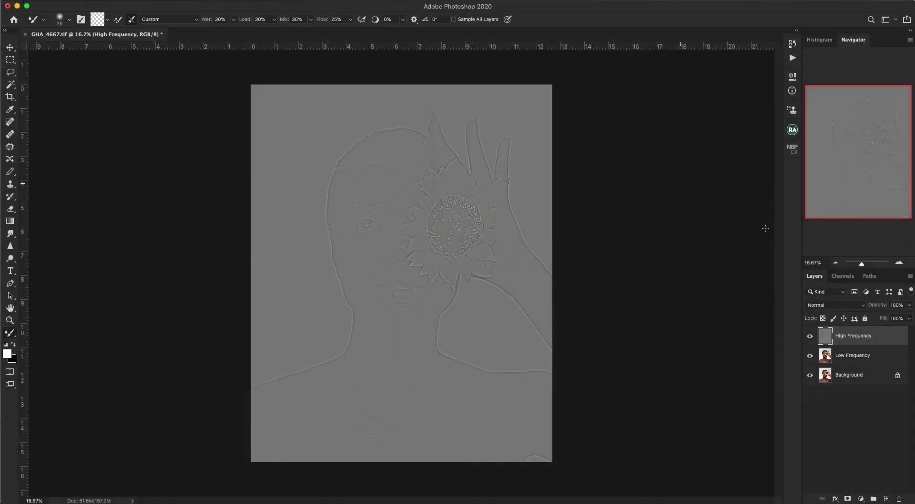
{"action": "left_click", "coordinate": [863, 358], "text": "shift"}
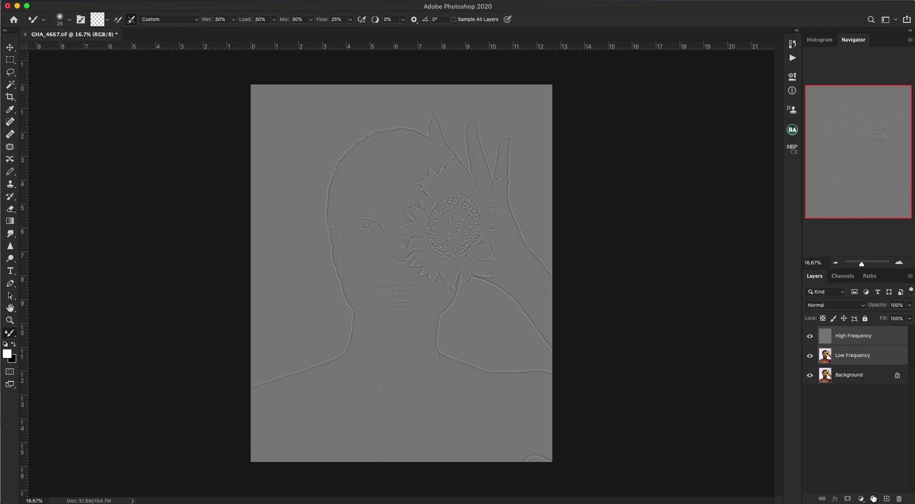
{"action": "left_click", "coordinate": [874, 497]}
{"action": "double_click", "coordinate": [845, 333]}
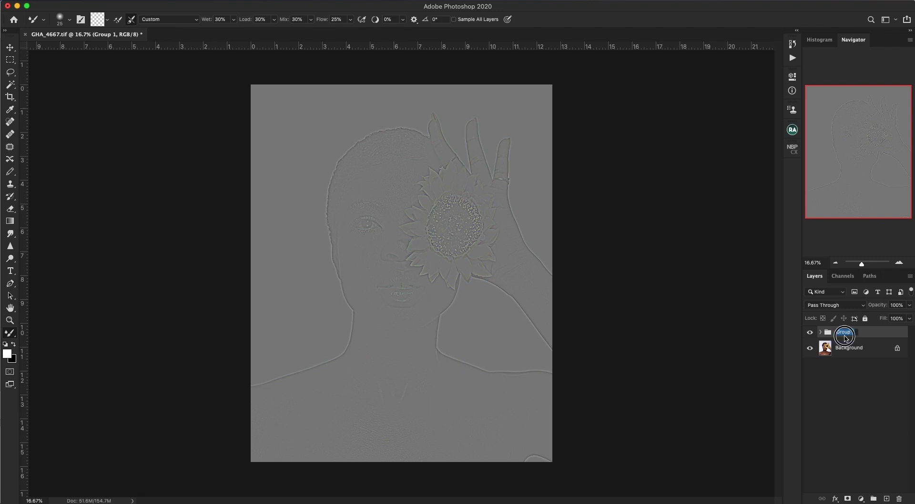
{"action": "type", "text": "Frequency Separation"}
{"action": "key", "text": "Return"}
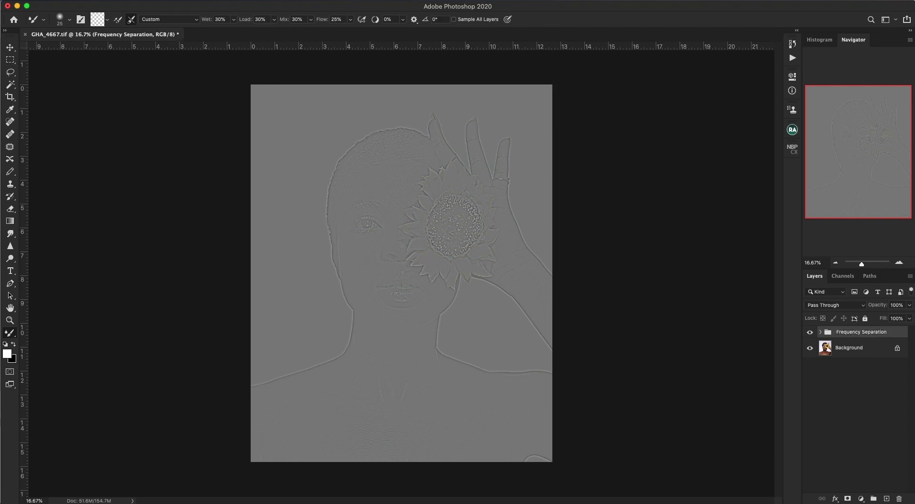
Expand the Frequency Separation group and set the High Frequency layer's blend mode to Linear Light
{"action": "left_click", "coordinate": [820, 332]}
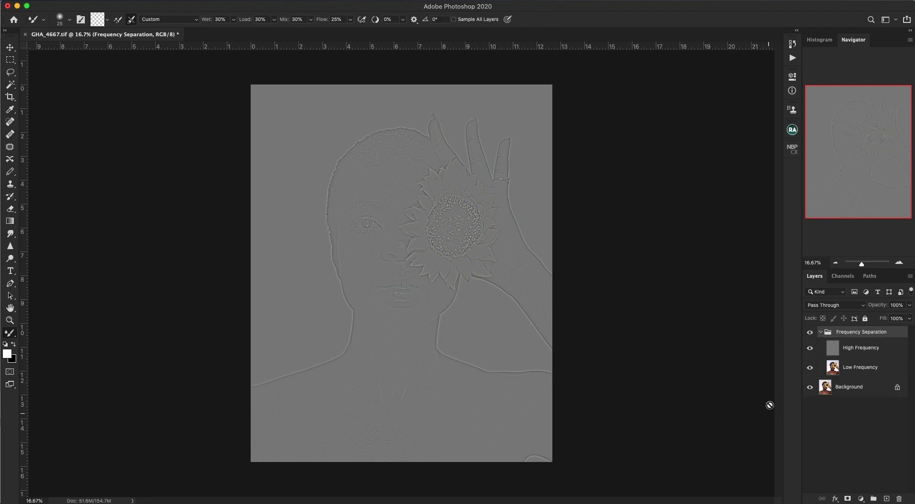
{"action": "left_click", "coordinate": [842, 369]}
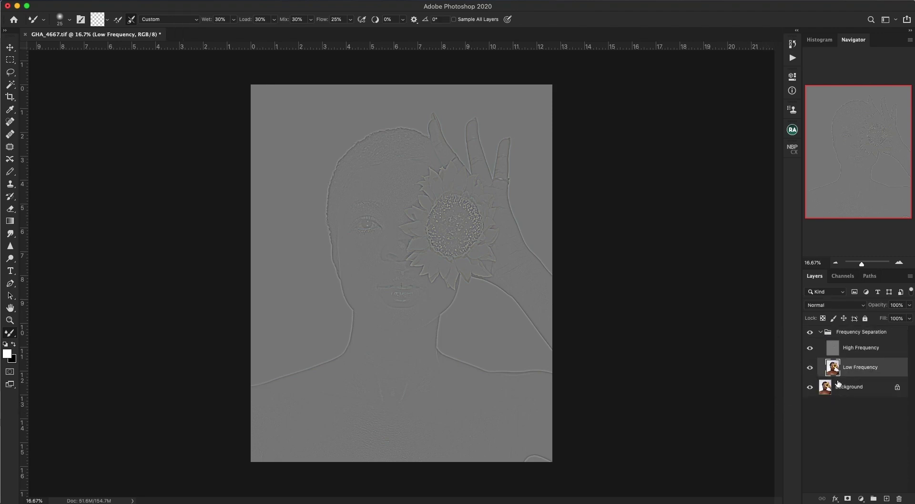
{"action": "left_click", "coordinate": [854, 350]}
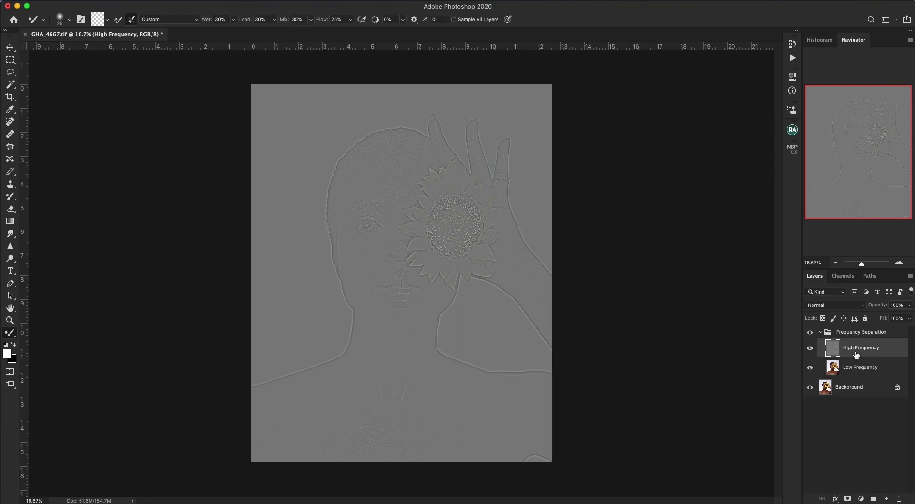
{"action": "left_click", "coordinate": [862, 305]}
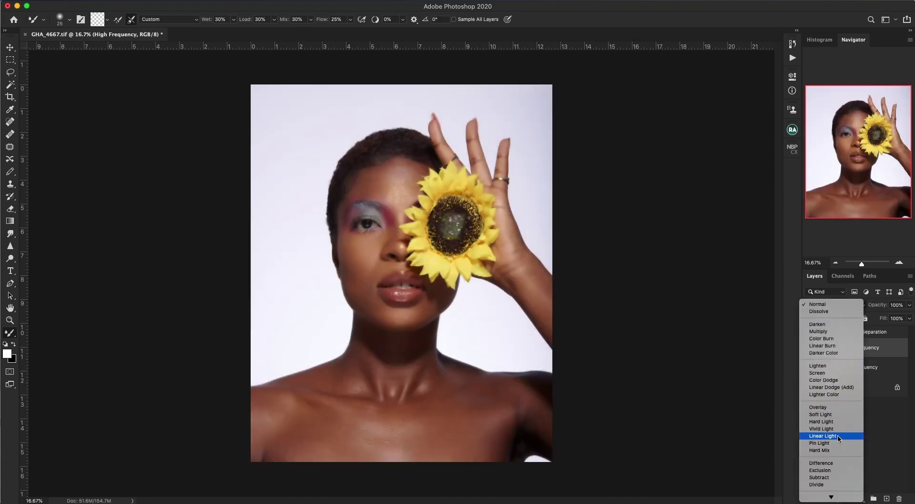
{"action": "left_click", "coordinate": [838, 435]}
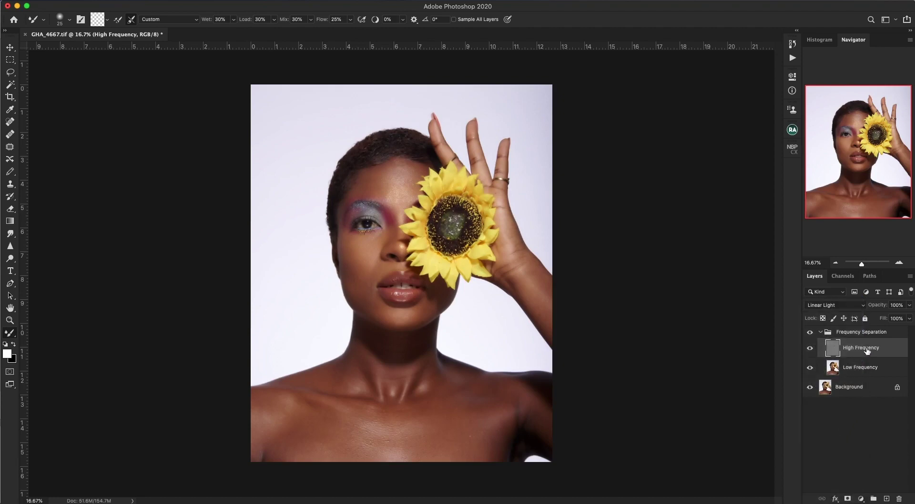
Compare the portrait with the Frequency Separation group and the Background layer each hidden and shown again
{"action": "left_click", "coordinate": [810, 332]}
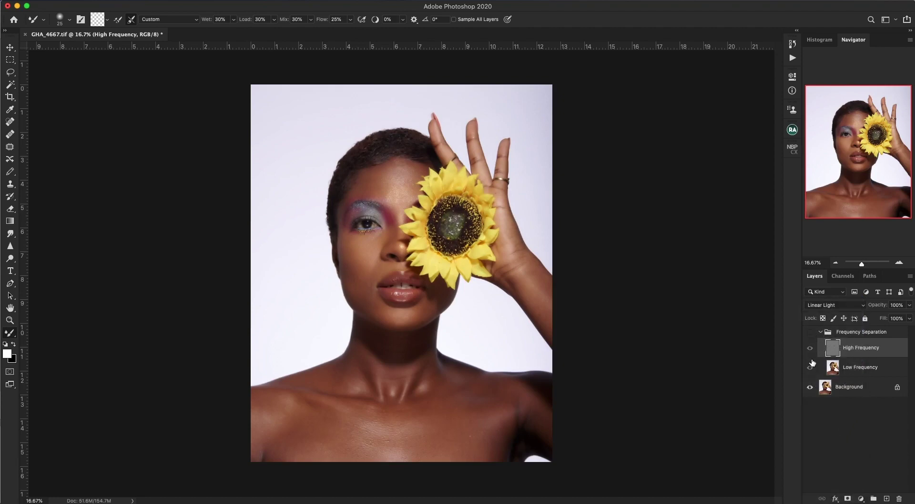
{"action": "left_click", "coordinate": [810, 332]}
{"action": "left_click", "coordinate": [810, 331]}
{"action": "left_click", "coordinate": [810, 332]}
{"action": "left_click", "coordinate": [810, 331]}
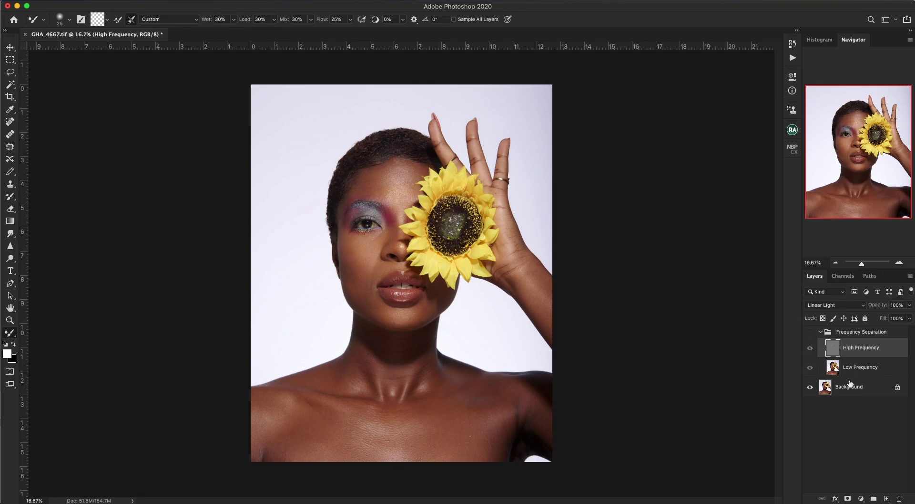
{"action": "left_click", "coordinate": [810, 332]}
{"action": "left_click", "coordinate": [811, 335]}
{"action": "left_click", "coordinate": [810, 386]}
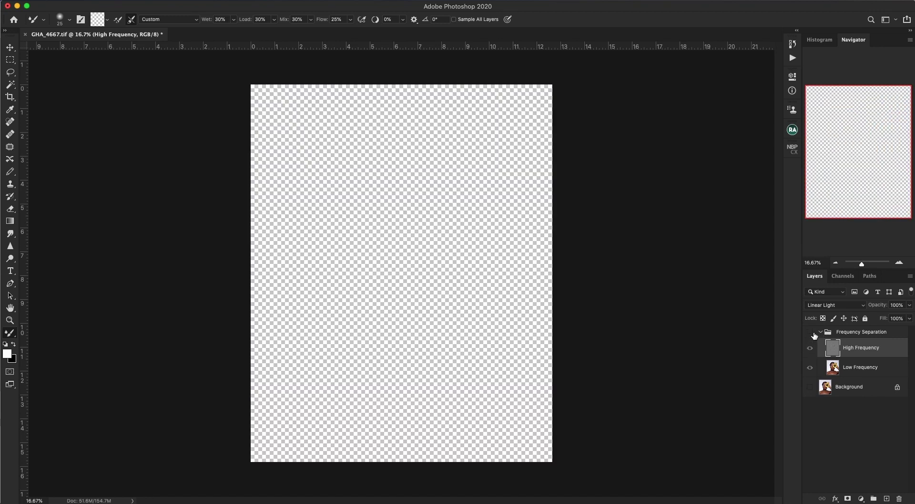
{"action": "left_click", "coordinate": [810, 332]}
{"action": "left_click", "coordinate": [810, 386]}
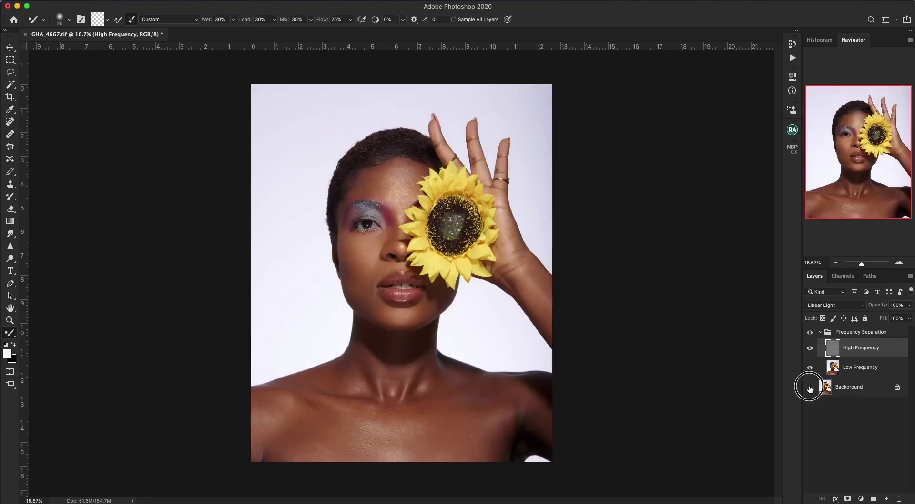
Select the High Frequency layer and examine the skin texture of the face, neck and chest at 50% magnification
{"action": "left_click", "coordinate": [846, 370]}
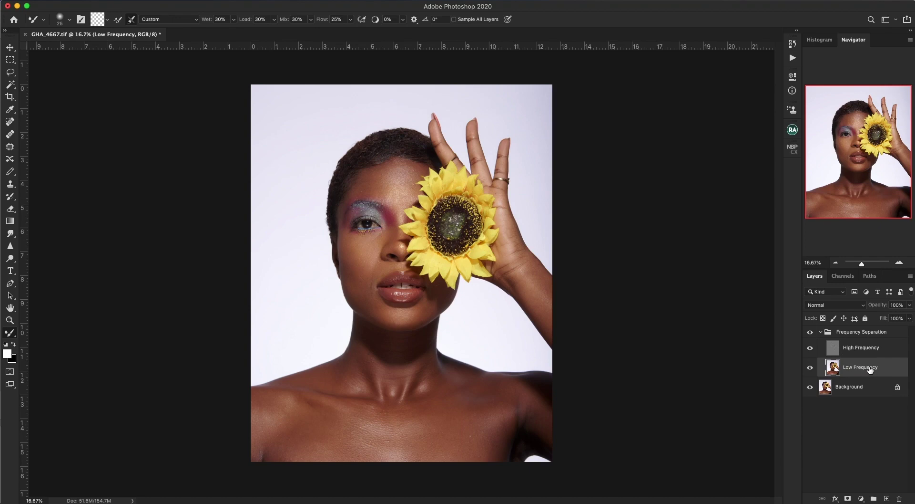
{"action": "left_click", "coordinate": [850, 348]}
{"action": "key", "text": "super+plus"}
{"action": "key", "text": "super+plus"}
{"action": "key", "text": "super+plus"}
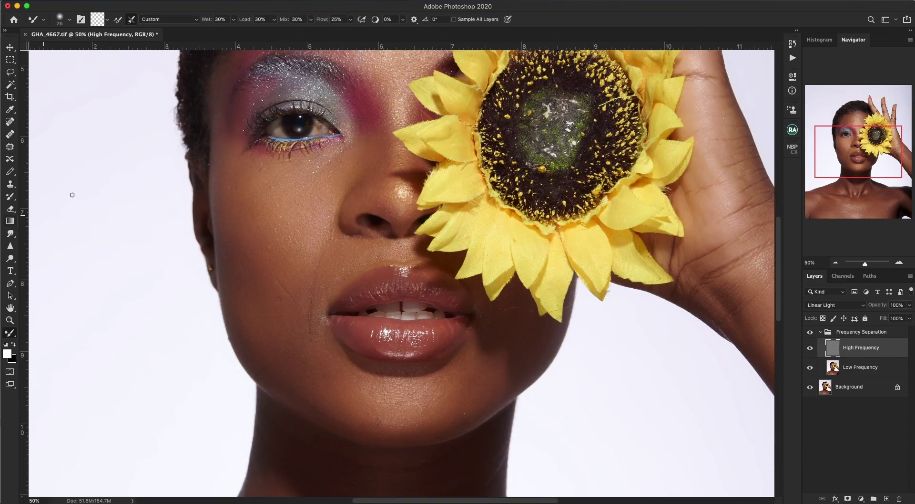
{"action": "left_click_drag", "start_coordinate": [340, 256], "coordinate": [363, 302]}
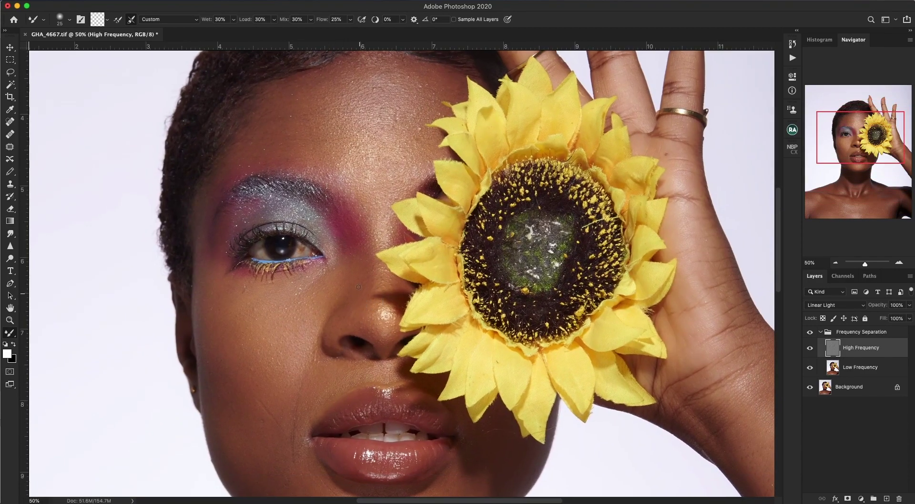
{"action": "scroll", "coordinate": [355, 235], "scroll_direction": "down", "scroll_amount": 2}
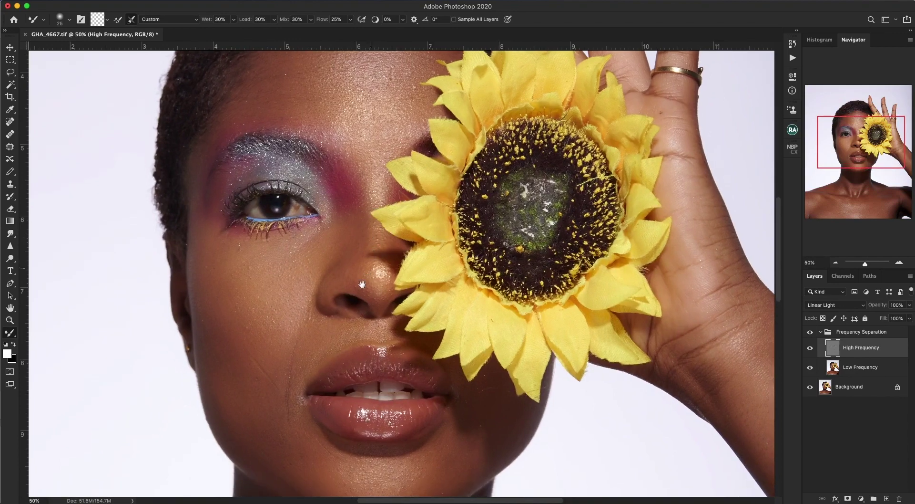
{"action": "scroll", "coordinate": [373, 363], "scroll_direction": "down", "scroll_amount": 14}
{"action": "scroll", "coordinate": [388, 265], "scroll_direction": "left", "scroll_amount": 3}
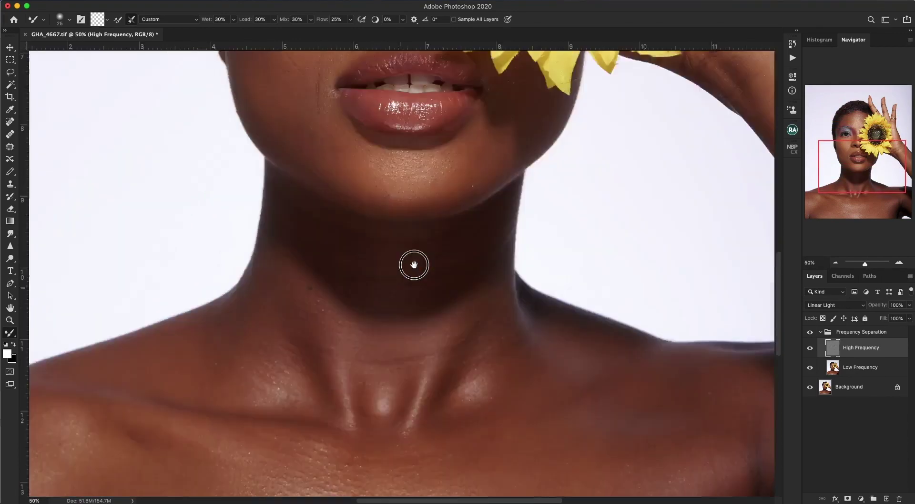
{"action": "scroll", "coordinate": [443, 251], "scroll_direction": "down", "scroll_amount": 2}
{"action": "scroll", "coordinate": [429, 253], "scroll_direction": "left", "scroll_amount": 1}
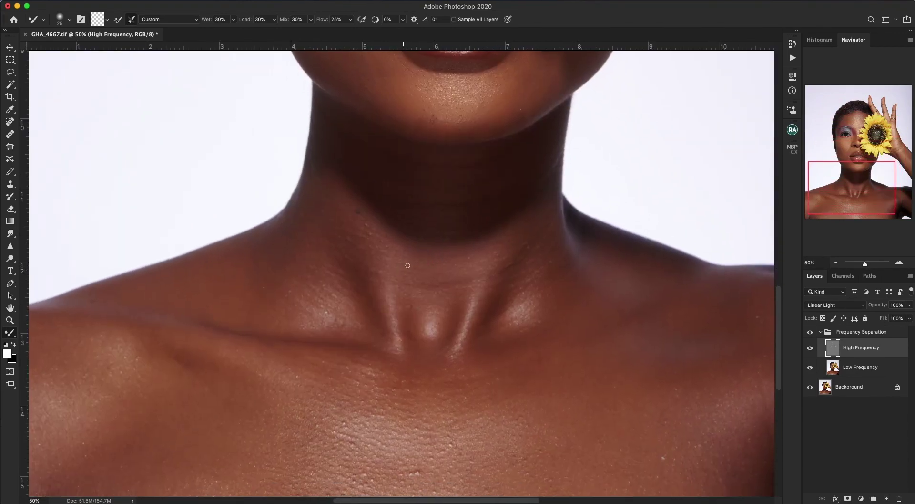
{"action": "scroll", "coordinate": [408, 272], "scroll_direction": "down", "scroll_amount": 5}
{"action": "scroll", "coordinate": [477, 279], "scroll_direction": "left", "scroll_amount": 2}
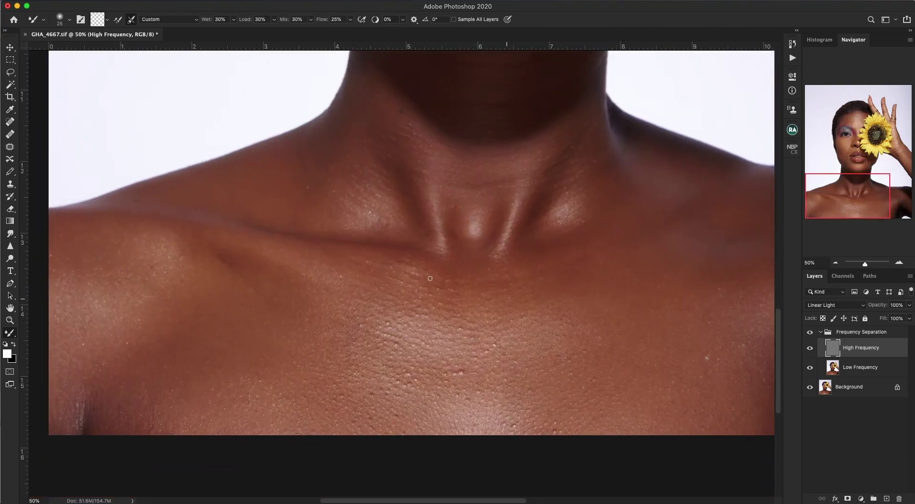
{"action": "scroll", "coordinate": [440, 219], "scroll_direction": "up", "scroll_amount": 18}
{"action": "scroll", "coordinate": [382, 305], "scroll_direction": "right", "scroll_amount": 2}
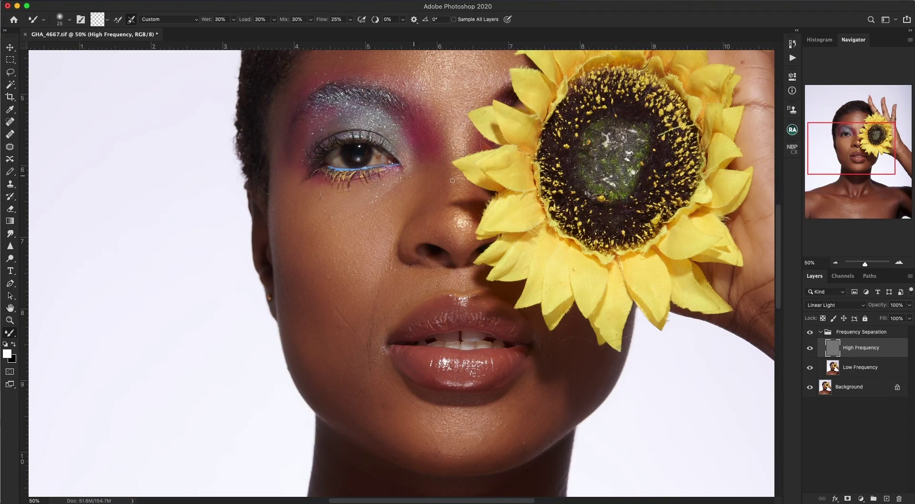
{"action": "scroll", "coordinate": [452, 180], "scroll_direction": "up", "scroll_amount": 4}
{"action": "scroll", "coordinate": [453, 180], "scroll_direction": "left", "scroll_amount": 1}
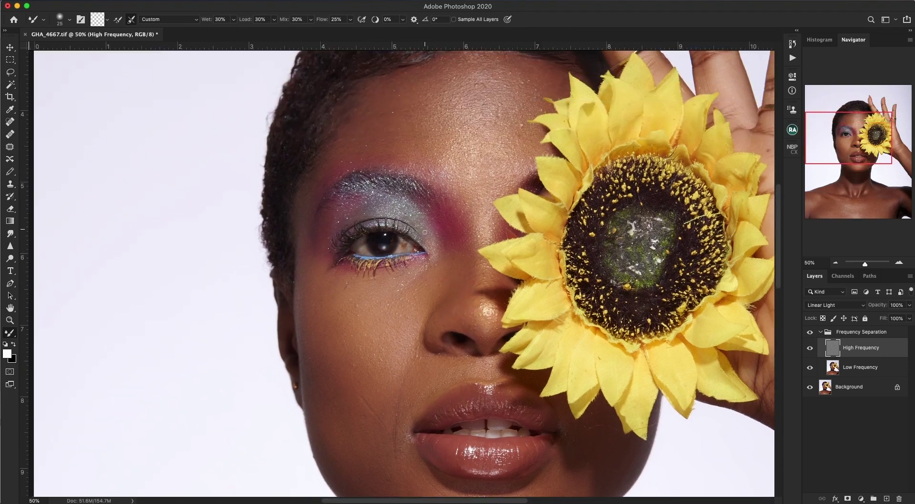
{"action": "scroll", "coordinate": [458, 281], "scroll_direction": "down", "scroll_amount": 20}
{"action": "scroll", "coordinate": [457, 281], "scroll_direction": "left", "scroll_amount": 3}
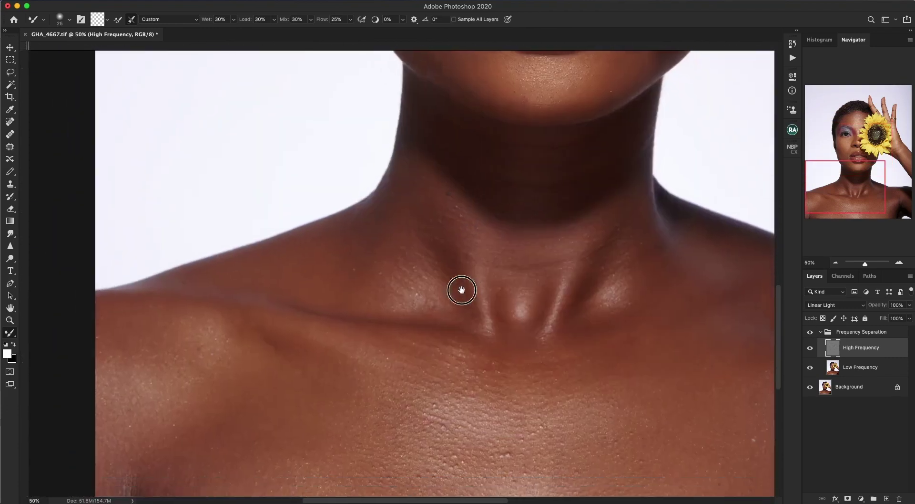
{"action": "left_click_drag", "start_coordinate": [461, 290], "coordinate": [406, 231]}
{"action": "left_click_drag", "start_coordinate": [421, 278], "coordinate": [464, 274]}
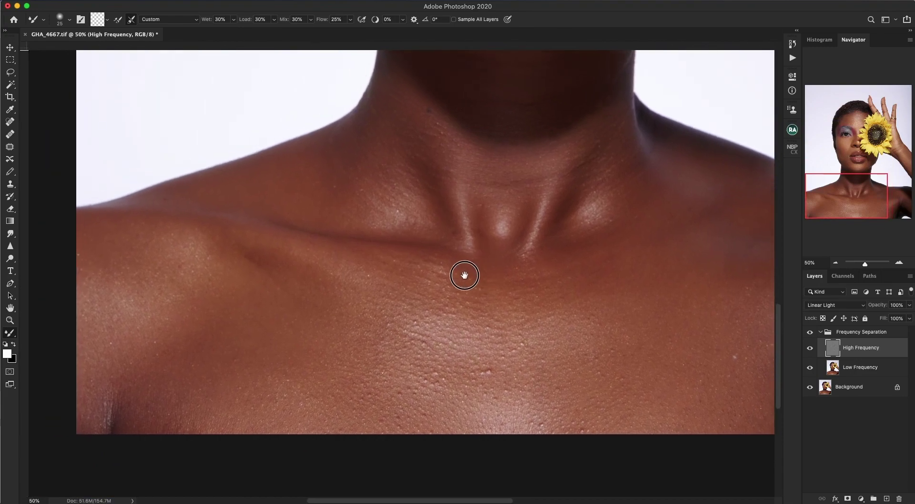
{"action": "scroll", "coordinate": [490, 271], "scroll_direction": "right", "scroll_amount": 3}
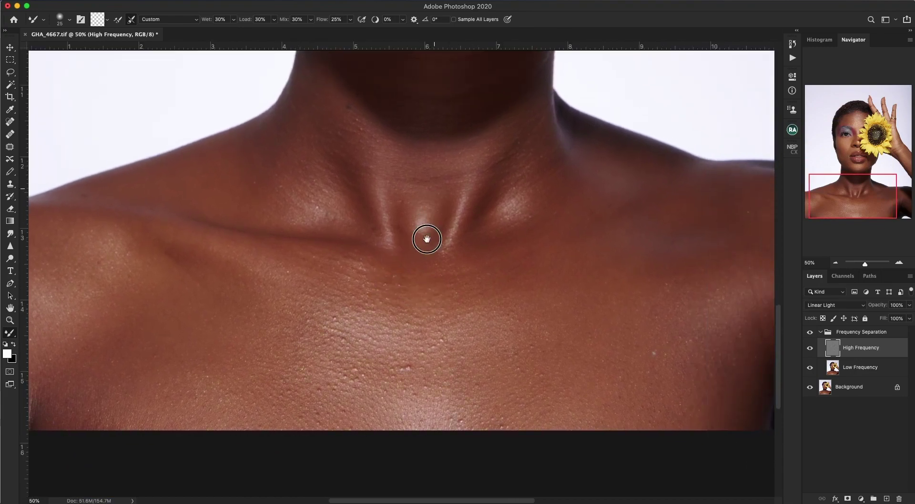
{"action": "scroll", "coordinate": [424, 237], "scroll_direction": "up", "scroll_amount": 20}
{"action": "key", "text": "super+r"}
{"action": "key", "text": "super+r"}
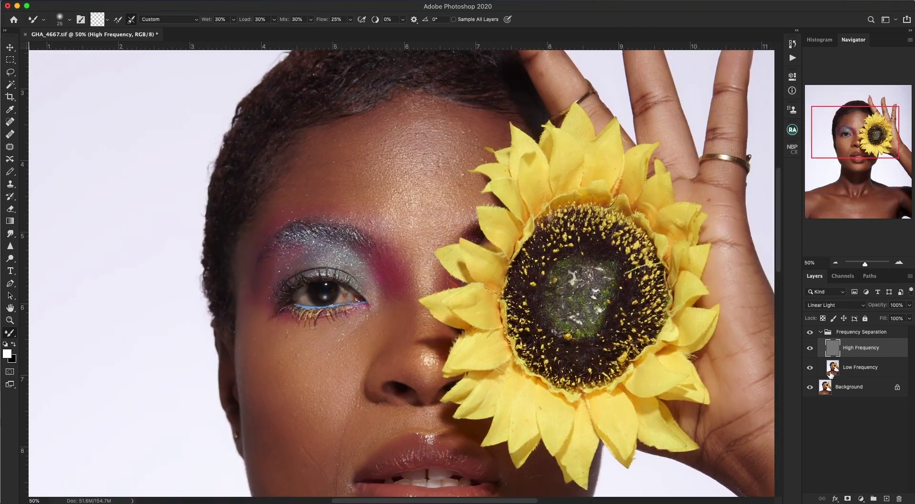
Use the Clone Stamp on the High Frequency layer to remove bright specks from the upper and outer forehead
{"action": "left_click_drag", "start_coordinate": [446, 207], "coordinate": [403, 272]}
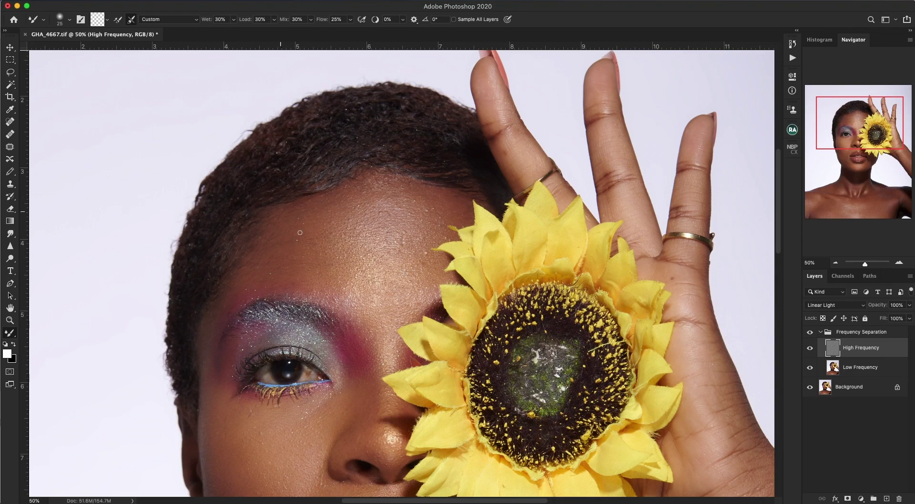
{"action": "key", "text": "s"}
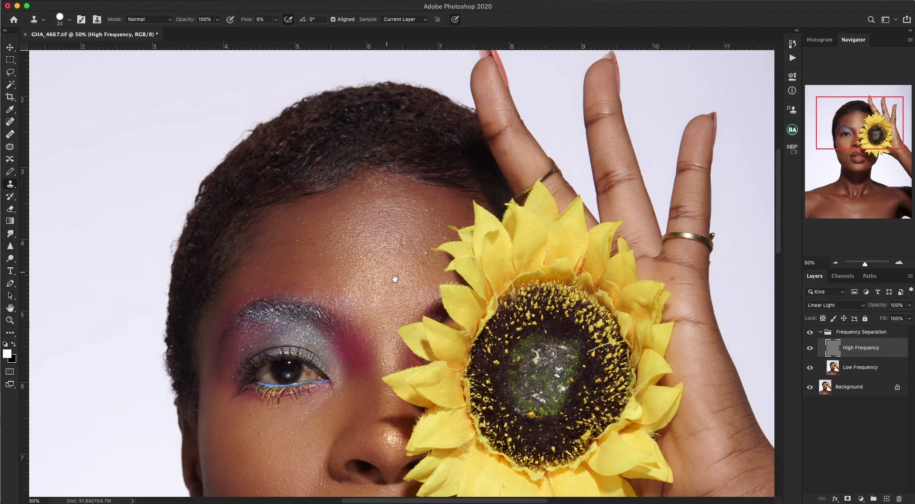
{"action": "key", "text": "super+equal"}
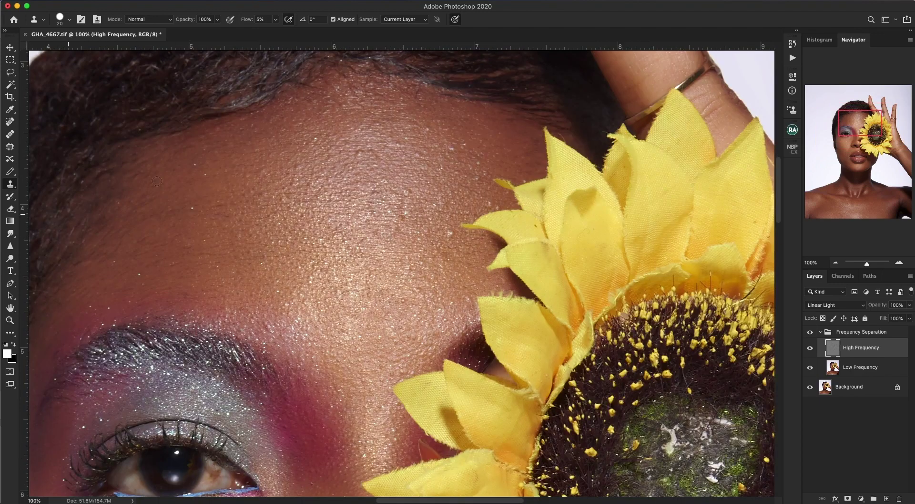
{"action": "scroll", "coordinate": [420, 221], "scroll_direction": "up", "scroll_amount": 3}
{"action": "scroll", "coordinate": [420, 221], "scroll_direction": "left", "scroll_amount": 3}
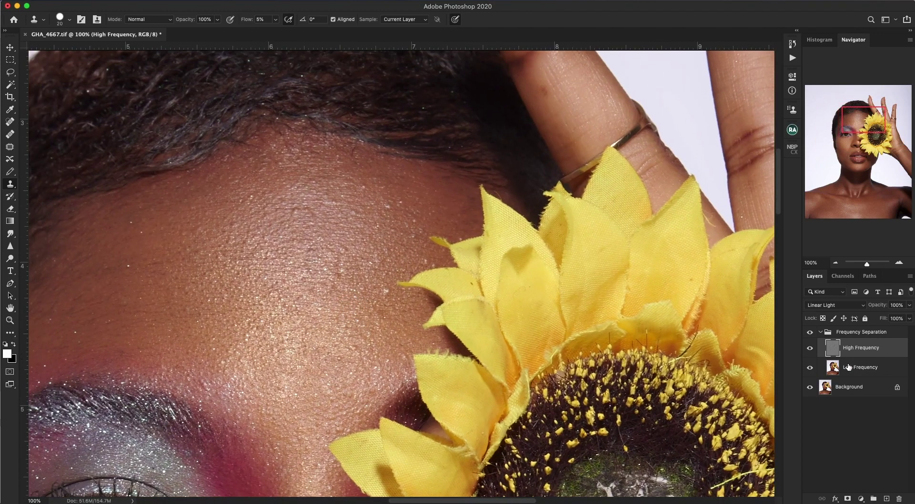
{"action": "left_click_drag", "start_coordinate": [329, 288], "coordinate": [351, 265]}
{"action": "left_click", "coordinate": [343, 200], "text": "alt"}
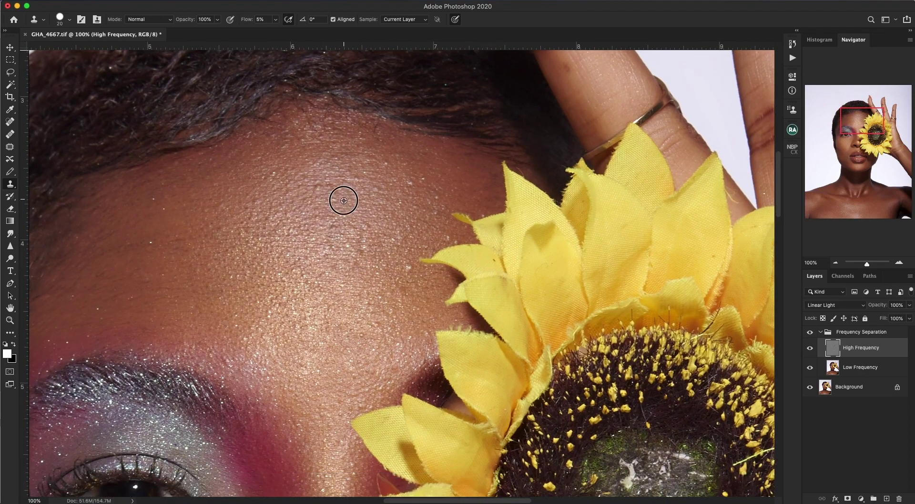
{"action": "left_click", "coordinate": [335, 188]}
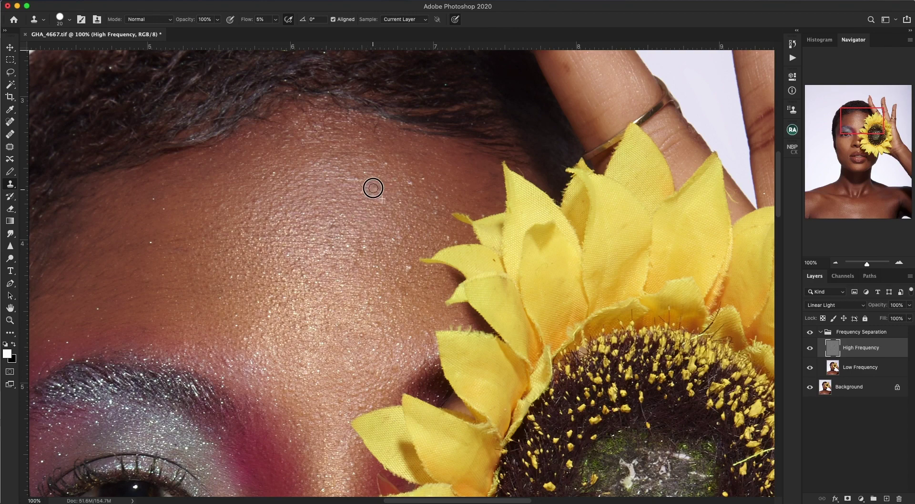
{"action": "mouse_move", "coordinate": [386, 163]}
{"action": "left_mouse_down"}
{"action": "mouse_move", "coordinate": [422, 182]}
{"action": "mouse_move", "coordinate": [391, 191]}
{"action": "mouse_move", "coordinate": [362, 176]}
{"action": "left_mouse_up"}
{"action": "mouse_move", "coordinate": [270, 179]}
{"action": "left_mouse_down"}
{"action": "mouse_move", "coordinate": [261, 177]}
{"action": "mouse_move", "coordinate": [244, 228]}
{"action": "left_mouse_up"}
{"action": "left_click_drag", "start_coordinate": [161, 209], "coordinate": [154, 214]}
{"action": "left_click", "coordinate": [154, 196]}
Clone clean skin texture over the remaining specks in the middle of the forehead and beside the sunflower petals
{"action": "left_click", "coordinate": [383, 270], "text": "alt"}
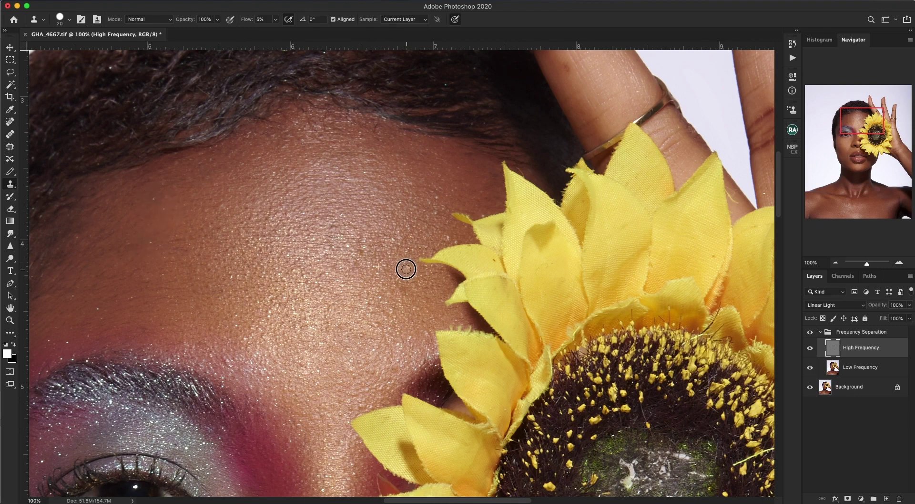
{"action": "left_click_drag", "start_coordinate": [396, 242], "coordinate": [399, 247]}
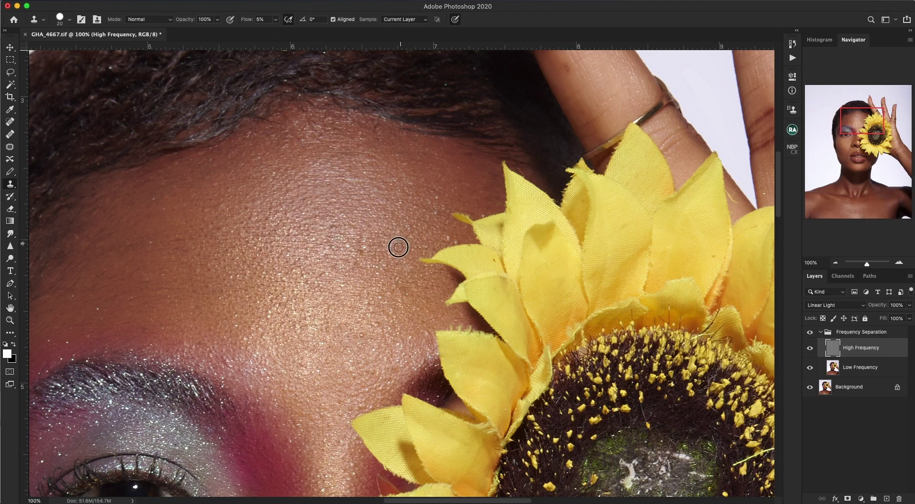
{"action": "left_click", "coordinate": [361, 254]}
{"action": "left_click", "coordinate": [343, 227]}
{"action": "left_click_drag", "start_coordinate": [343, 227], "coordinate": [335, 227]}
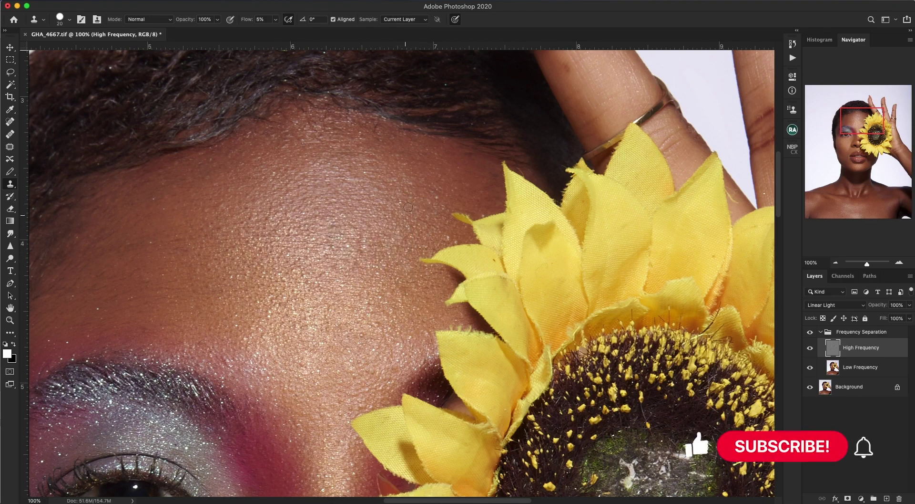
{"action": "left_click", "coordinate": [403, 201]}
{"action": "left_click", "coordinate": [430, 199]}
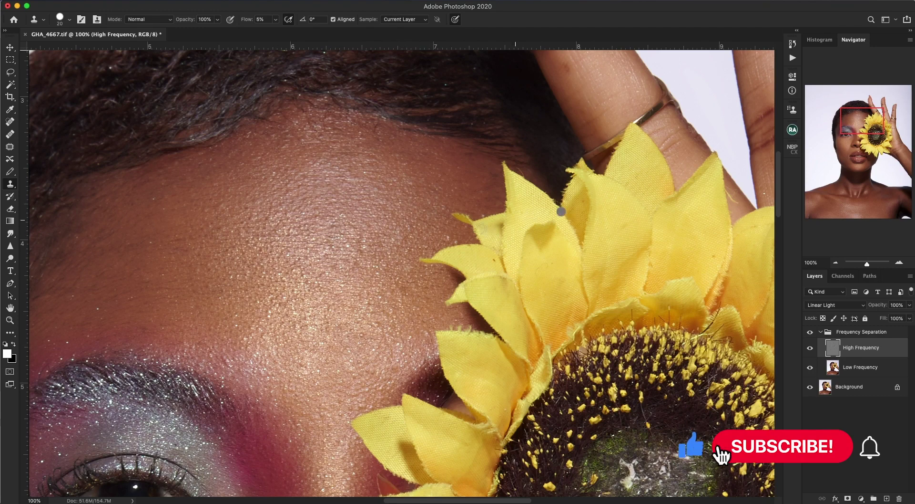
Compare the forehead before and after retouching by hiding and showing the Frequency Separation group, and view more of the portrait
{"action": "left_click", "coordinate": [810, 334]}
{"action": "left_click", "coordinate": [810, 332]}
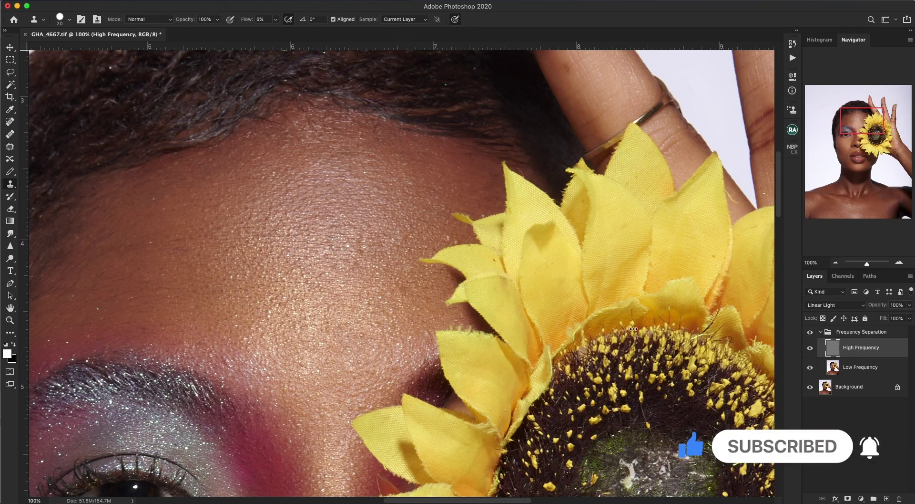
{"action": "key", "text": "super+minus"}
{"action": "key", "text": "super+minus"}
{"action": "key", "text": "super+minus"}
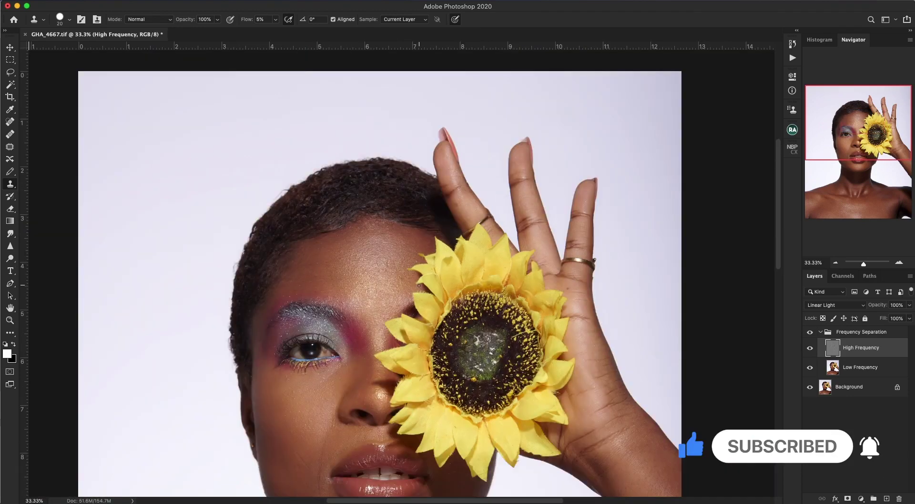
Save the layered TIFF with no image compression, interleaved pixel order, IBM PC byte order and RLE layer compression
{"action": "key", "text": "super+s"}
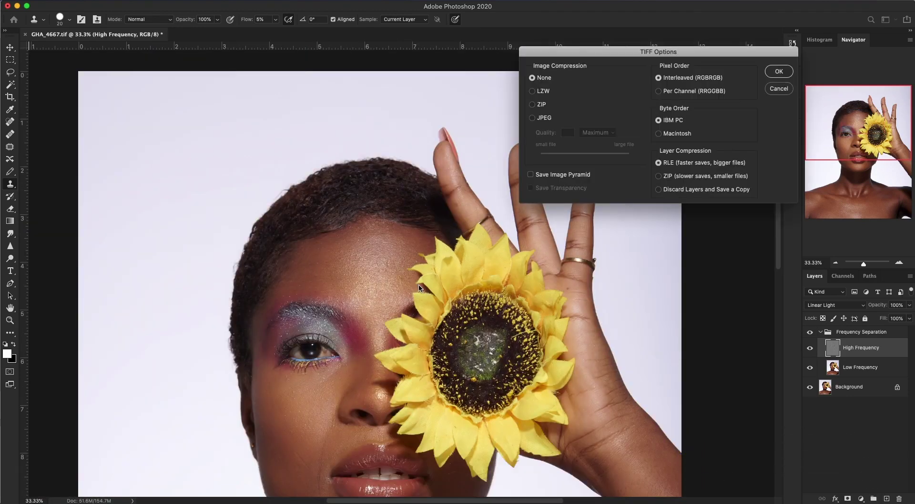
{"action": "key", "text": "Return"}
{"action": "left_click_drag", "start_coordinate": [453, 387], "coordinate": [478, 308]}
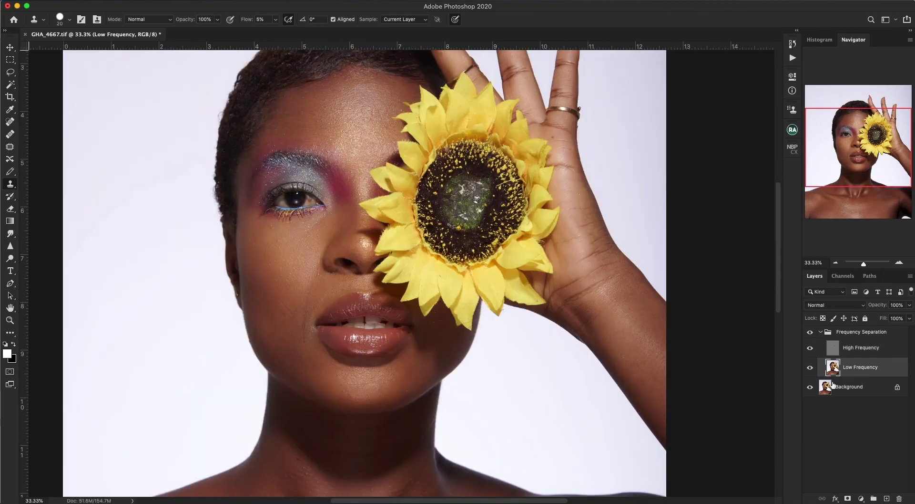
Switch to the Mixer Brush on the Low Frequency layer and save the image
{"action": "left_click", "coordinate": [860, 367]}
{"action": "key", "text": "b"}
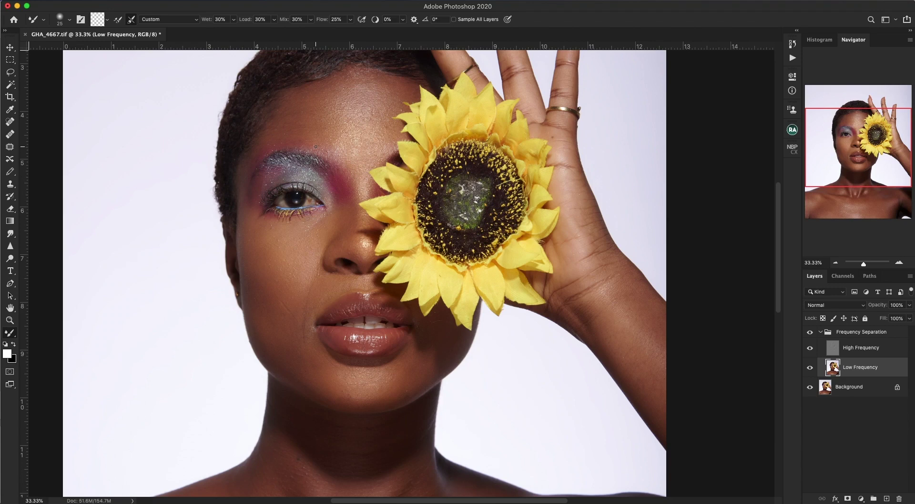
{"action": "left_click", "coordinate": [880, 149]}
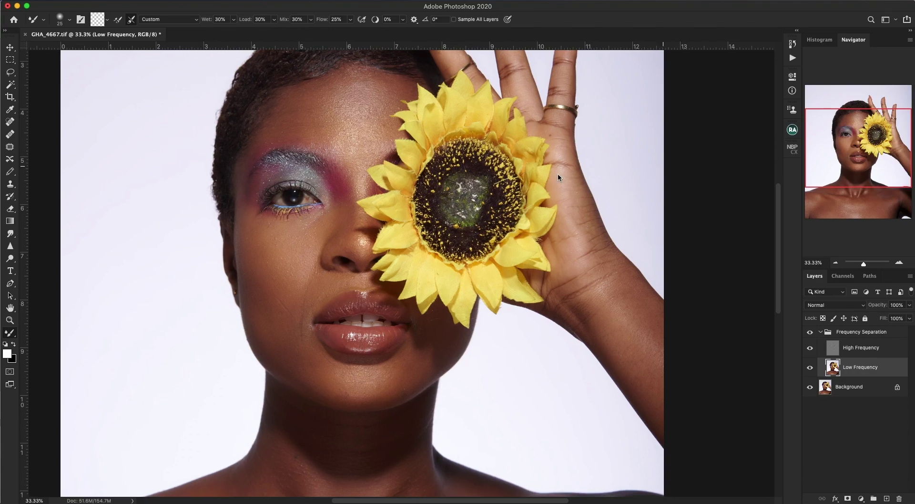
{"action": "mouse_move", "coordinate": [355, 273]}
{"action": "left_mouse_down"}
{"action": "mouse_move", "coordinate": [375, 252]}
{"action": "mouse_move", "coordinate": [365, 286]}
{"action": "left_mouse_up"}
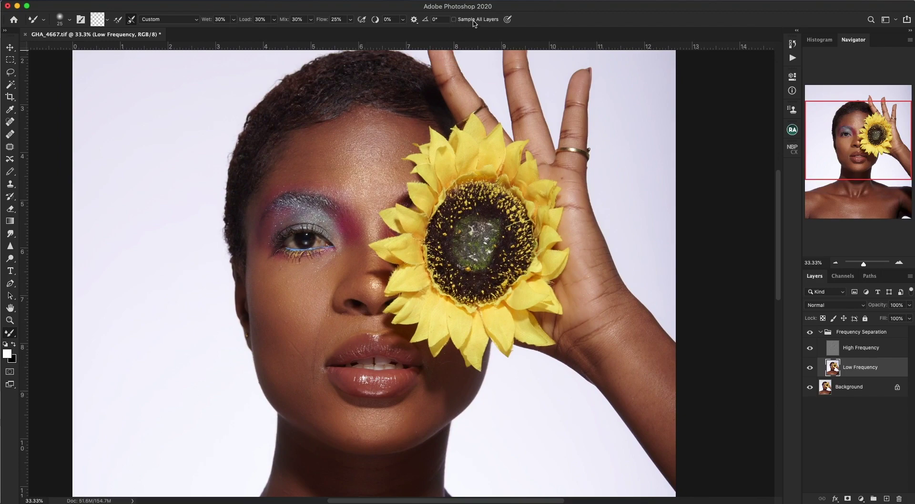
{"action": "left_click_drag", "start_coordinate": [334, 302], "coordinate": [389, 303]}
{"action": "key", "text": "super+minus"}
{"action": "key", "text": "super+minus"}
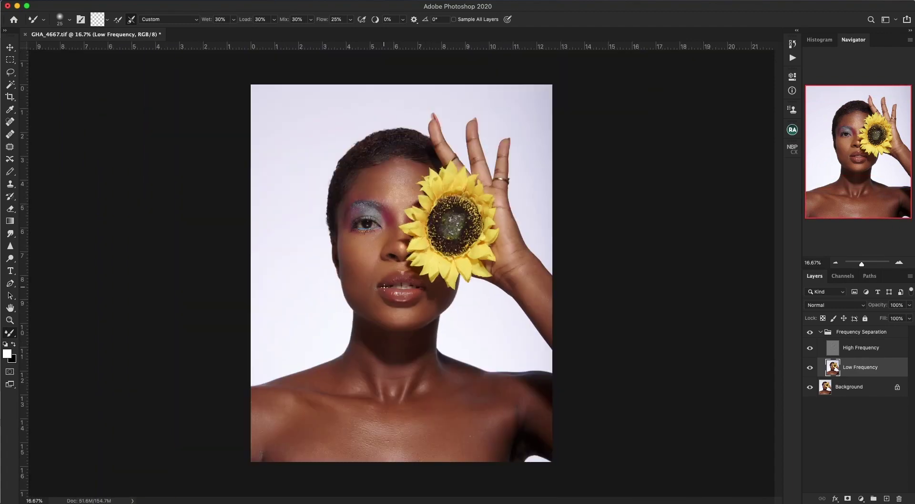
{"action": "key", "text": "super+s"}
Blend the skin tones across the forehead and above the eyebrow with an enlarged Mixer Brush
{"action": "key", "text": "bracketright"}
{"action": "key", "text": "bracketright"}
{"action": "key", "text": "bracketright"}
{"action": "key", "text": "bracketright"}
{"action": "key", "text": "bracketright"}
{"action": "key", "text": "bracketright"}
{"action": "key", "text": "bracketright"}
{"action": "key", "text": "bracketright"}
{"action": "key", "text": "bracketright"}
{"action": "key", "text": "bracketright"}
{"action": "key", "text": "bracketright"}
{"action": "key", "text": "bracketright"}
{"action": "key", "text": "bracketright"}
{"action": "key", "text": "bracketright"}
{"action": "key", "text": "bracketright"}
{"action": "key", "text": "bracketright"}
{"action": "left_click_drag", "start_coordinate": [389, 166], "coordinate": [395, 161]}
Blend the tones from beside the nose across the cheek and above the upper lip, varying the Mixer Brush size
{"action": "key", "text": "bracketright"}
{"action": "key", "text": "bracketright"}
{"action": "mouse_move", "coordinate": [374, 179]}
{"action": "left_mouse_down"}
{"action": "mouse_move", "coordinate": [406, 183]}
{"action": "mouse_move", "coordinate": [401, 175]}
{"action": "mouse_move", "coordinate": [370, 180]}
{"action": "mouse_move", "coordinate": [350, 192]}
{"action": "mouse_move", "coordinate": [398, 177]}
{"action": "mouse_move", "coordinate": [360, 188]}
{"action": "mouse_move", "coordinate": [389, 179]}
{"action": "mouse_move", "coordinate": [368, 186]}
{"action": "mouse_move", "coordinate": [362, 203]}
{"action": "left_mouse_up"}
{"action": "key", "text": "bracketleft"}
{"action": "key", "text": "bracketright"}
{"action": "key", "text": "bracketleft"}
{"action": "key", "text": "bracketleft"}
{"action": "key", "text": "bracketright"}
{"action": "key", "text": "bracketleft"}
{"action": "key", "text": "bracketleft"}
{"action": "key", "text": "bracketleft"}
{"action": "key", "text": "bracketright"}
Smooth the tones of the shoulder and upper arm below the raised hand, and compare with the Frequency Separation group hidden
{"action": "key", "text": "bracketright"}
{"action": "key", "text": "bracketleft"}
{"action": "key", "text": "bracketleft"}
{"action": "key", "text": "bracketright"}
{"action": "key", "text": "bracketright"}
{"action": "key", "text": "bracketleft"}
{"action": "mouse_move", "coordinate": [395, 236]}
{"action": "left_mouse_down"}
{"action": "mouse_move", "coordinate": [374, 271]}
{"action": "mouse_move", "coordinate": [349, 267]}
{"action": "left_mouse_up"}
{"action": "left_click", "coordinate": [402, 265]}
{"action": "key", "text": "bracketright"}
{"action": "key", "text": "bracketright"}
{"action": "key", "text": "bracketright"}
{"action": "key", "text": "bracketleft"}
Blend the upper chest tones with a Mixer Brush of size 500, and smooth the chin with a smaller brush
{"action": "key", "text": "bracketright"}
{"action": "key", "text": "bracketright"}
{"action": "key", "text": "bracketright"}
{"action": "key", "text": "bracketright"}
{"action": "key", "text": "bracketleft"}
{"action": "key", "text": "bracketleft"}
{"action": "key", "text": "bracketleft"}
{"action": "key", "text": "bracketleft"}
{"action": "key", "text": "bracketright"}
{"action": "key", "text": "bracketright"}
{"action": "key", "text": "bracketright"}
{"action": "key", "text": "bracketright"}
{"action": "key", "text": "bracketright"}
{"action": "mouse_move", "coordinate": [520, 390]}
{"action": "left_mouse_down"}
{"action": "mouse_move", "coordinate": [546, 417]}
{"action": "mouse_move", "coordinate": [492, 429]}
{"action": "left_mouse_up"}
{"action": "left_click_drag", "start_coordinate": [552, 372], "coordinate": [547, 383]}
{"action": "left_click", "coordinate": [810, 332]}
{"action": "left_click", "coordinate": [811, 332]}
{"action": "key", "text": "bracketright"}
{"action": "key", "text": "bracketright"}
{"action": "key", "text": "bracketright"}
{"action": "key", "text": "bracketright"}
{"action": "key", "text": "bracketright"}
{"action": "key", "text": "bracketright"}
{"action": "key", "text": "bracketright"}
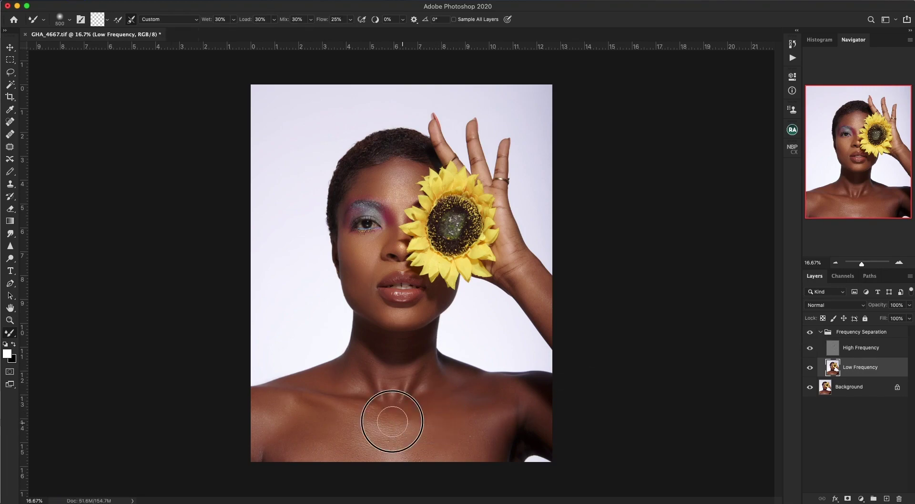
{"action": "key", "text": "bracketleft"}
{"action": "key", "text": "bracketleft"}
{"action": "key", "text": "bracketleft"}
{"action": "key", "text": "bracketleft"}
{"action": "key", "text": "bracketleft"}
{"action": "key", "text": "bracketleft"}
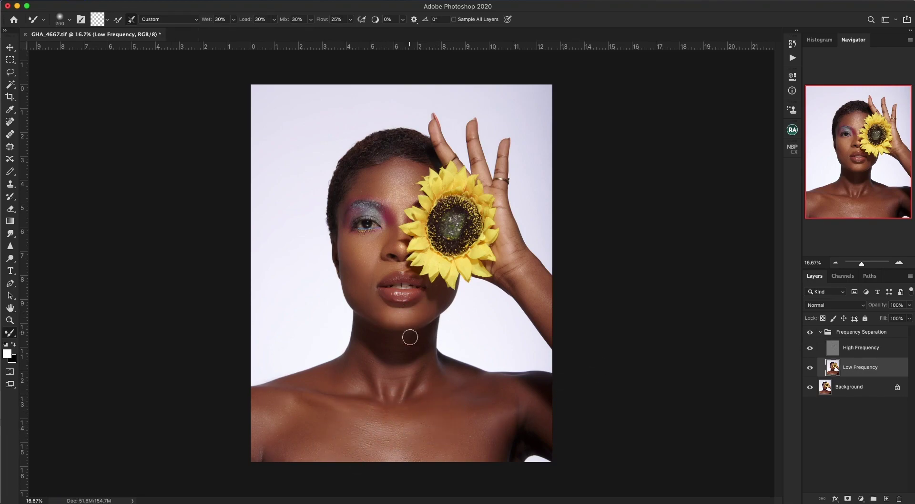
{"action": "key", "text": "bracketleft"}
{"action": "key", "text": "bracketleft"}
{"action": "key", "text": "bracketleft"}
{"action": "left_click_drag", "start_coordinate": [393, 316], "coordinate": [388, 315]}
Blend the tones along the wrist and forearm with the Mixer Brush at about size 250, and save the image
{"action": "key", "text": "bracketright"}
{"action": "key", "text": "super+plus"}
{"action": "key", "text": "super+plus"}
{"action": "key", "text": "super+plus"}
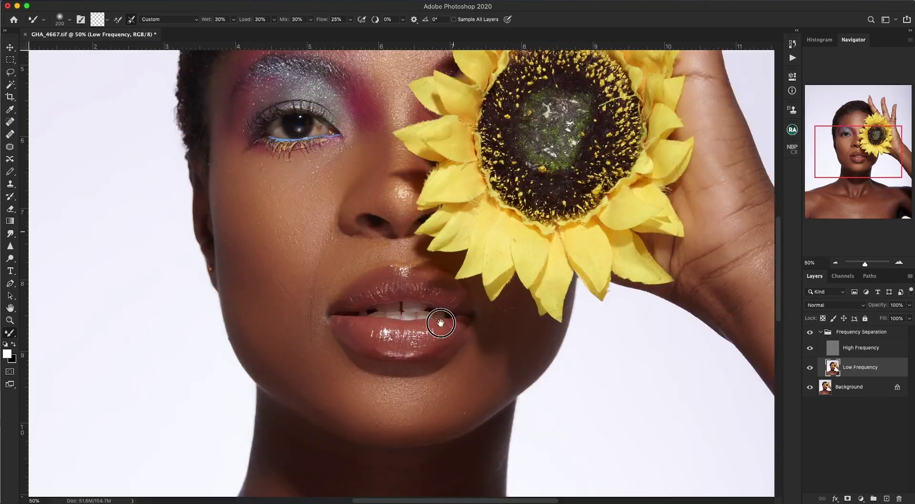
{"action": "left_click_drag", "start_coordinate": [499, 181], "coordinate": [508, 271]}
{"action": "left_click_drag", "start_coordinate": [758, 377], "coordinate": [574, 277]}
{"action": "key", "text": "super+minus"}
{"action": "key", "text": "super+minus"}
{"action": "key", "text": "bracketleft"}
{"action": "key", "text": "bracketright"}
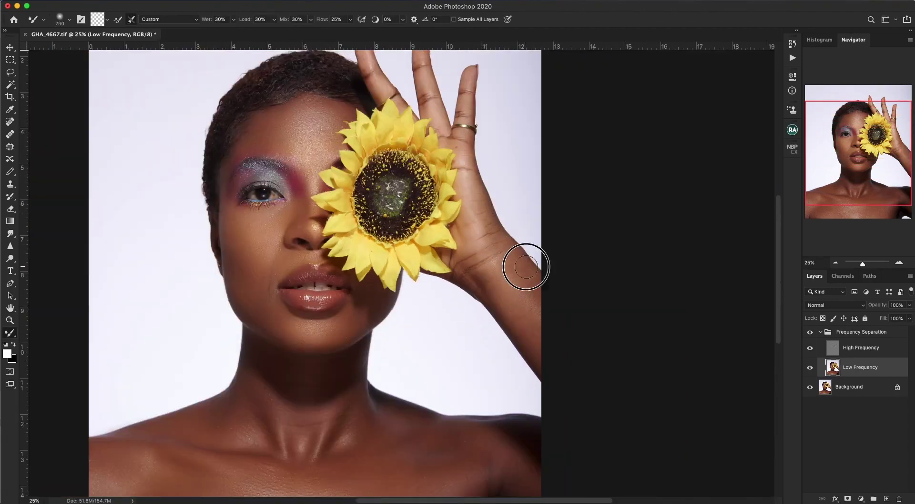
{"action": "key", "text": "bracketright"}
{"action": "key", "text": "bracketleft"}
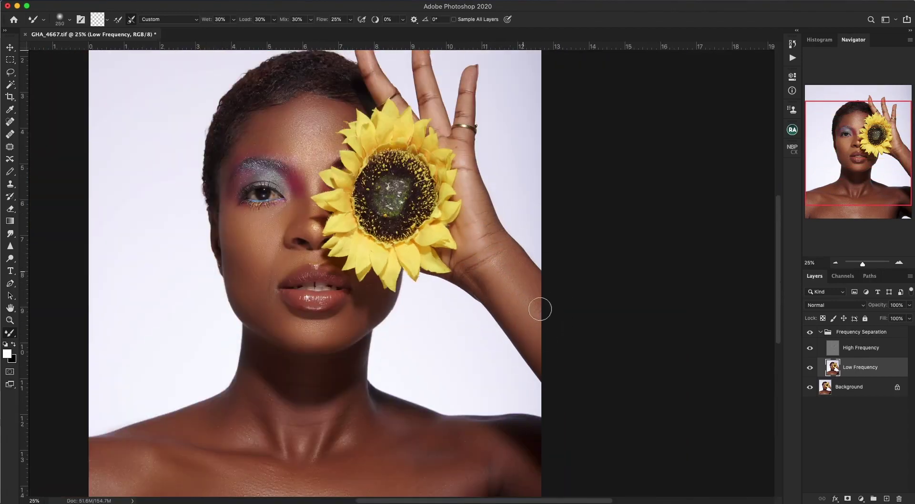
{"action": "key", "text": "super+s"}
{"action": "scroll", "coordinate": [701, 353], "scroll_direction": "left", "scroll_amount": 5}
{"action": "scroll", "coordinate": [701, 354], "scroll_direction": "up", "scroll_amount": 2}
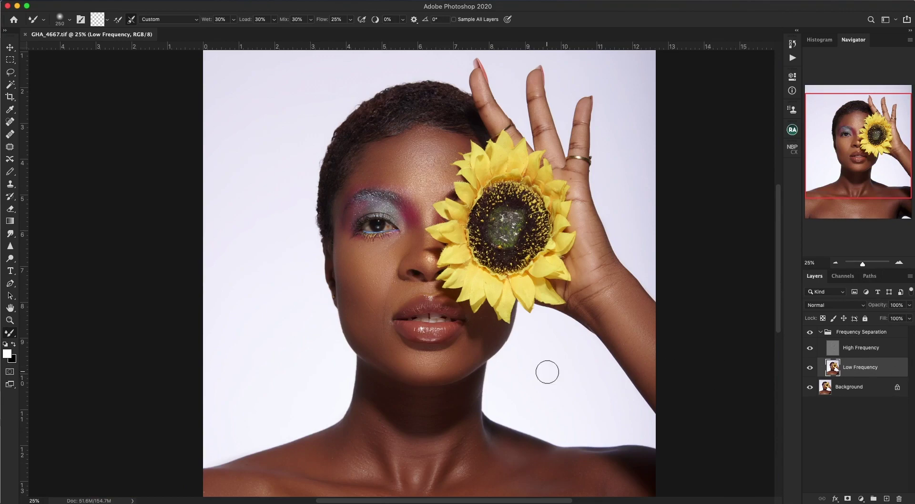
Clone clean skin texture over the specks on the cheek below the eye, working on the High Frequency layer
{"action": "key", "text": "super+equal"}
{"action": "left_click_drag", "start_coordinate": [387, 297], "coordinate": [374, 276]}
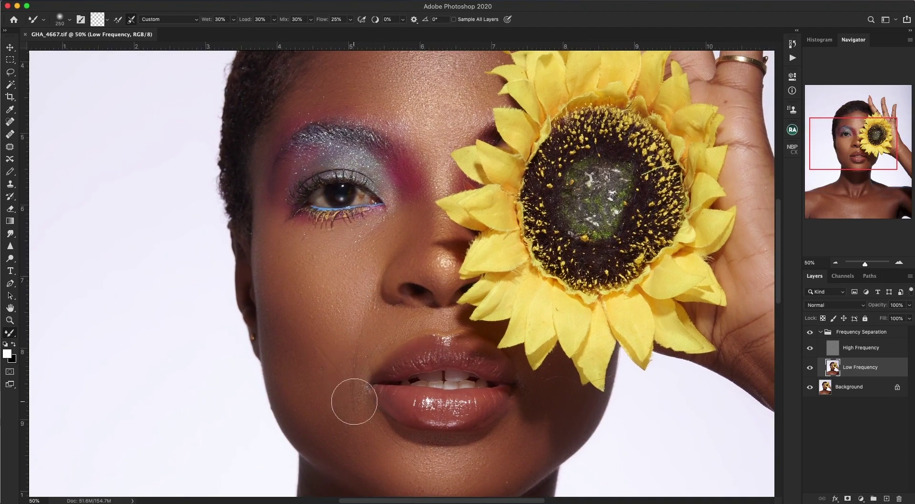
{"action": "left_click", "coordinate": [832, 349]}
{"action": "scroll", "coordinate": [388, 381], "scroll_direction": "down", "scroll_amount": 2}
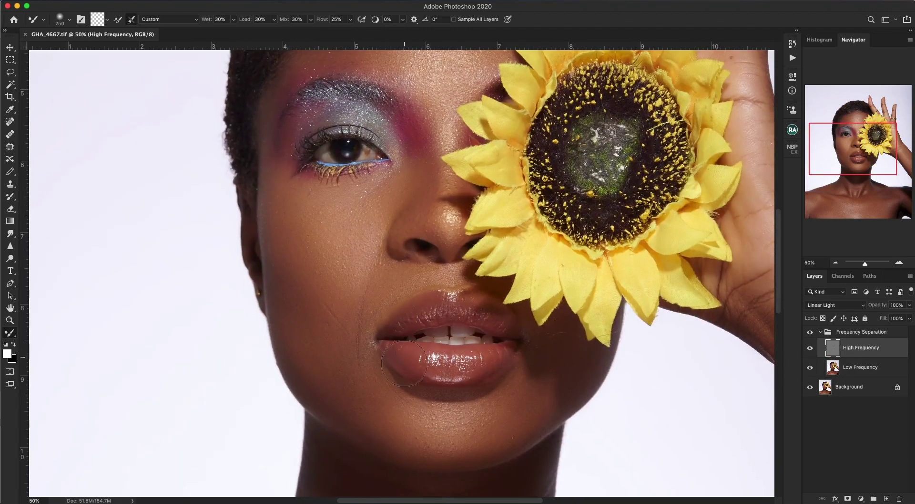
{"action": "key", "text": "s"}
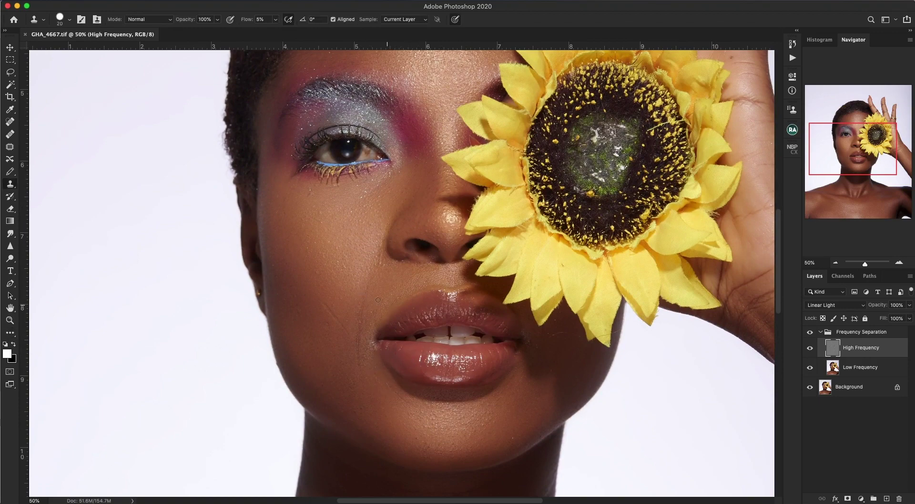
{"action": "key", "text": "bracketright"}
{"action": "left_click_drag", "start_coordinate": [396, 314], "coordinate": [418, 347]}
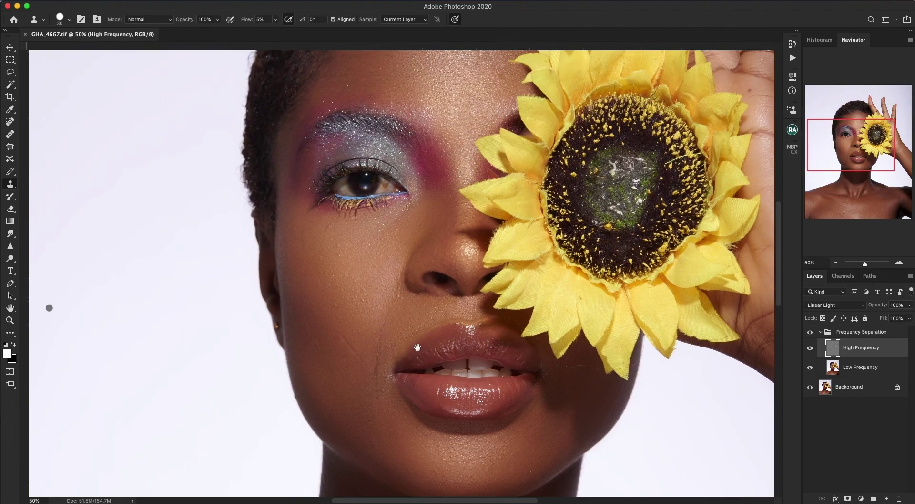
{"action": "key", "text": "super+r"}
{"action": "left_click", "coordinate": [352, 246], "text": "alt"}
{"action": "mouse_move", "coordinate": [339, 244]}
{"action": "left_mouse_down"}
{"action": "mouse_move", "coordinate": [333, 254]}
{"action": "mouse_move", "coordinate": [334, 241]}
{"action": "left_mouse_up"}
{"action": "left_click_drag", "start_coordinate": [333, 258], "coordinate": [339, 254]}
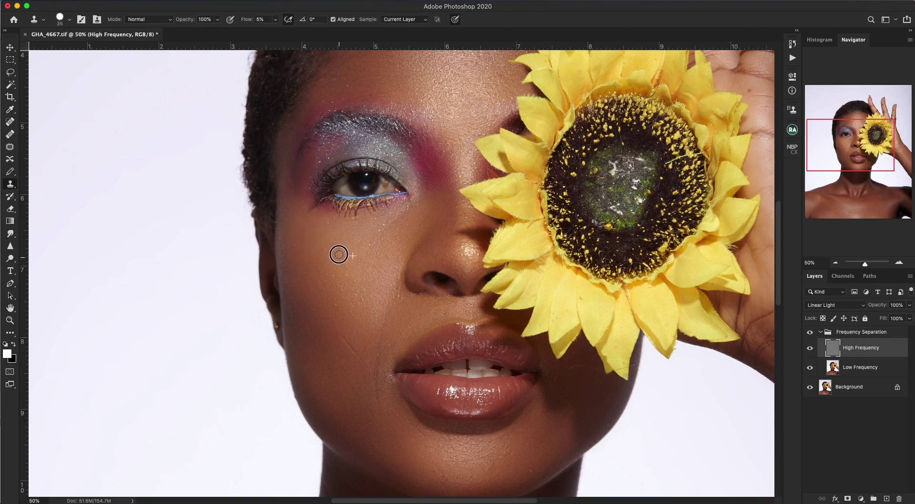
Clone out texture blemishes beside the nose and across the middle and outer cheek
{"action": "left_click", "coordinate": [384, 255], "text": "alt"}
{"action": "left_click_drag", "start_coordinate": [366, 298], "coordinate": [355, 289]}
{"action": "left_click_drag", "start_coordinate": [396, 295], "coordinate": [403, 297]}
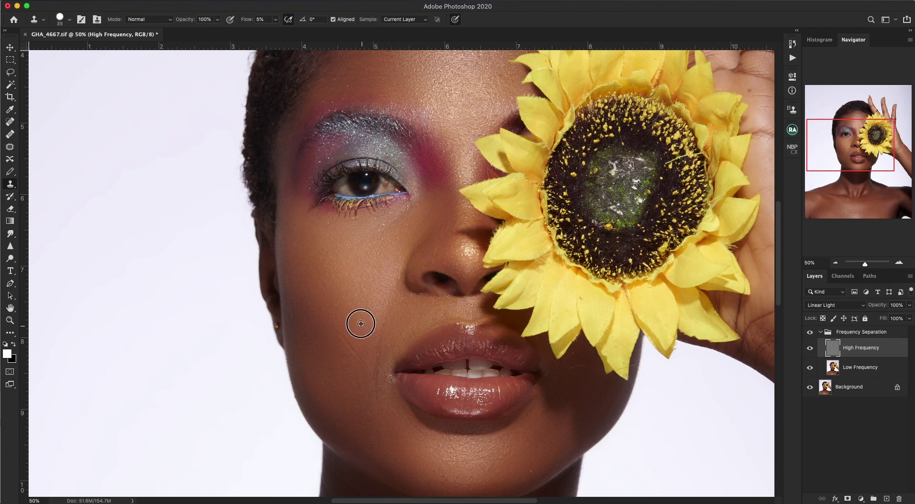
{"action": "mouse_move", "coordinate": [314, 328]}
{"action": "left_mouse_down"}
{"action": "mouse_move", "coordinate": [314, 340]}
{"action": "mouse_move", "coordinate": [299, 324]}
{"action": "left_mouse_up"}
{"action": "left_click", "coordinate": [321, 313], "text": "alt"}
{"action": "left_click", "coordinate": [318, 338]}
{"action": "left_click", "coordinate": [318, 350]}
Clone skin texture over the fine lines on the lower cheek and beside the corner of the mouth
{"action": "mouse_move", "coordinate": [348, 353]}
{"action": "left_mouse_down"}
{"action": "mouse_move", "coordinate": [367, 365]}
{"action": "mouse_move", "coordinate": [340, 344]}
{"action": "mouse_move", "coordinate": [343, 334]}
{"action": "mouse_move", "coordinate": [367, 365]}
{"action": "mouse_move", "coordinate": [355, 306]}
{"action": "mouse_move", "coordinate": [316, 282]}
{"action": "left_mouse_up"}
{"action": "left_click", "coordinate": [352, 352]}
{"action": "left_click", "coordinate": [345, 340]}
{"action": "left_click", "coordinate": [344, 334]}
{"action": "left_click", "coordinate": [334, 262], "text": "alt"}
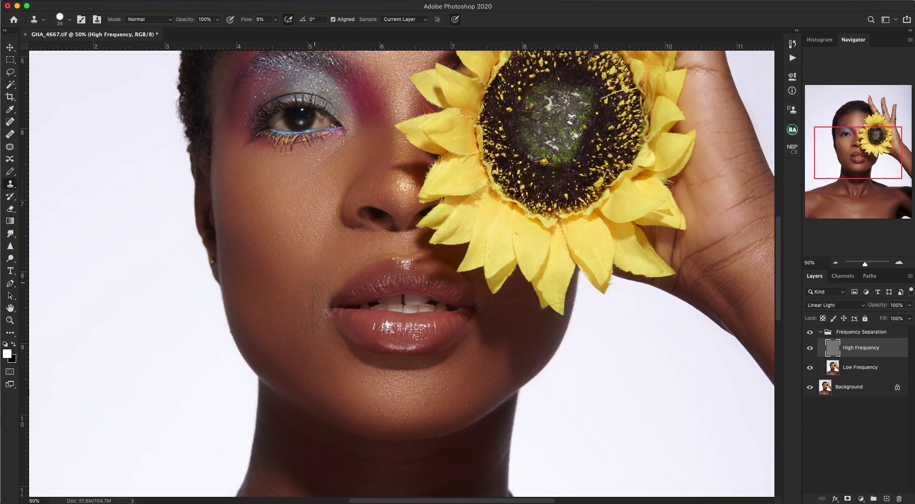
{"action": "left_click", "coordinate": [304, 318], "text": "alt"}
{"action": "left_click_drag", "start_coordinate": [313, 312], "coordinate": [310, 371]}
{"action": "left_click_drag", "start_coordinate": [313, 310], "coordinate": [307, 313]}
Clean up the remaining texture blemishes on the chin and lower cheek with the Clone Stamp
{"action": "mouse_move", "coordinate": [355, 370]}
{"action": "left_mouse_down"}
{"action": "mouse_move", "coordinate": [429, 380]}
{"action": "mouse_move", "coordinate": [438, 394]}
{"action": "mouse_move", "coordinate": [422, 403]}
{"action": "mouse_move", "coordinate": [417, 385]}
{"action": "mouse_move", "coordinate": [414, 398]}
{"action": "mouse_move", "coordinate": [381, 385]}
{"action": "left_mouse_up"}
{"action": "left_click", "coordinate": [413, 400], "text": "alt"}
{"action": "mouse_move", "coordinate": [397, 374]}
{"action": "left_mouse_down"}
{"action": "mouse_move", "coordinate": [384, 372]}
{"action": "mouse_move", "coordinate": [399, 371]}
{"action": "mouse_move", "coordinate": [421, 436]}
{"action": "left_mouse_up"}
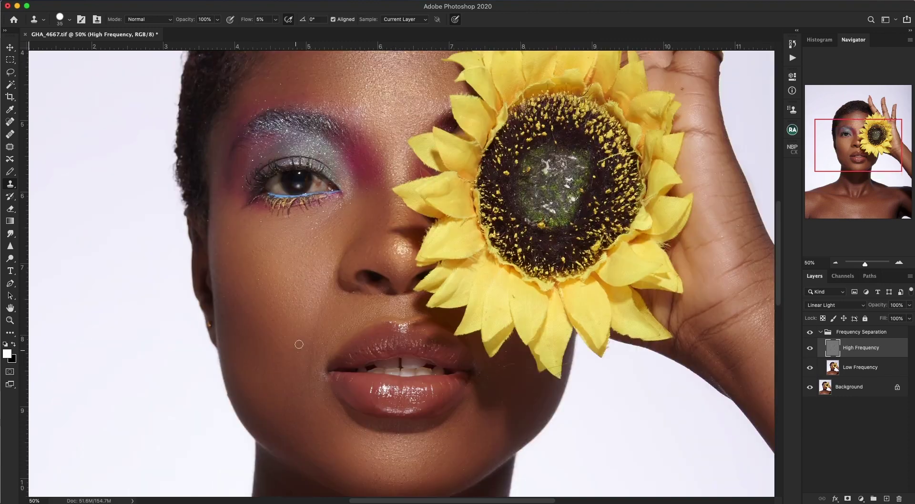
{"action": "left_click", "coordinate": [301, 319], "text": "alt"}
{"action": "mouse_move", "coordinate": [315, 373]}
{"action": "left_mouse_down"}
{"action": "mouse_move", "coordinate": [309, 397]}
{"action": "mouse_move", "coordinate": [318, 374]}
{"action": "mouse_move", "coordinate": [323, 390]}
{"action": "mouse_move", "coordinate": [316, 403]}
{"action": "left_mouse_up"}
{"action": "left_click_drag", "start_coordinate": [264, 381], "coordinate": [254, 387]}
{"action": "left_click_drag", "start_coordinate": [253, 395], "coordinate": [254, 401]}
{"action": "left_click_drag", "start_coordinate": [319, 315], "coordinate": [275, 423]}
Save the image with the cloned High Frequency texture retouching
{"action": "key", "text": "super+minus"}
{"action": "key", "text": "super+minus"}
{"action": "left_click_drag", "start_coordinate": [420, 367], "coordinate": [496, 279]}
{"action": "key", "text": "super+r"}
{"action": "key", "text": "super+s"}
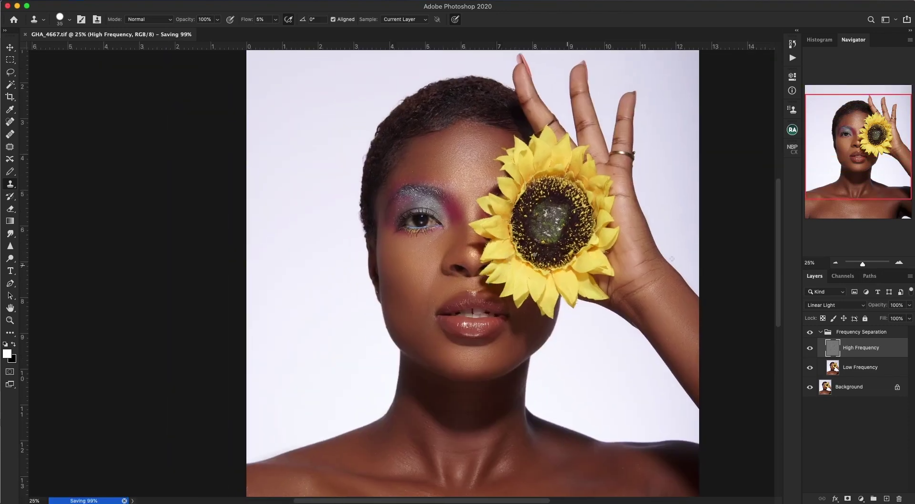
{"action": "left_click_drag", "start_coordinate": [857, 170], "coordinate": [857, 171]}
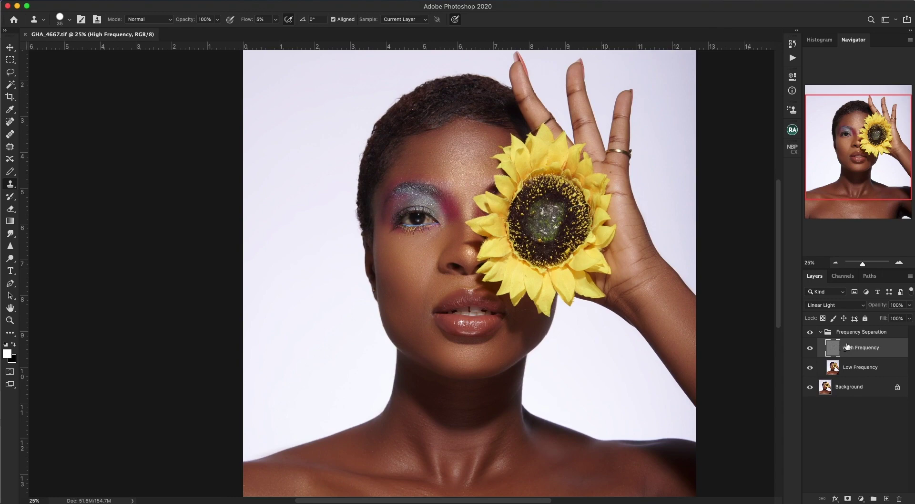
Blend the tones of the forehead down toward the nose bridge with the Mixer Brush on the Low Frequency layer
{"action": "left_click", "coordinate": [834, 366]}
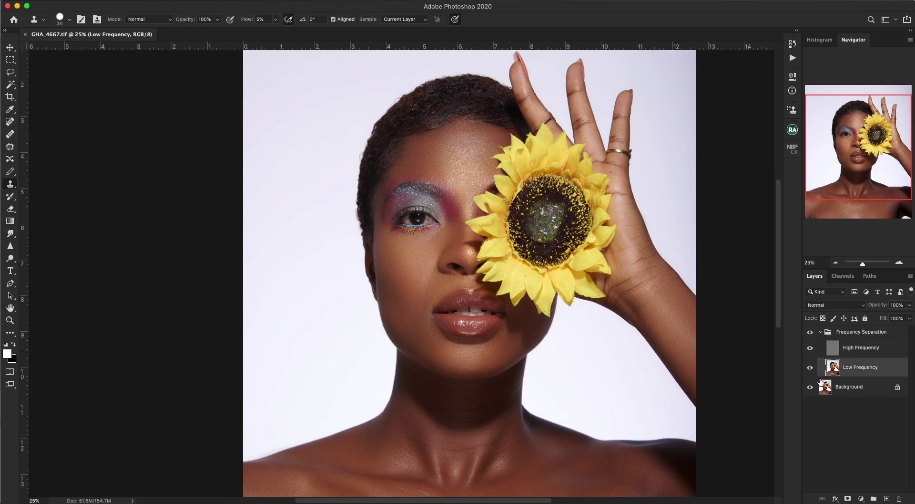
{"action": "key", "text": "super+minus"}
{"action": "key", "text": "super+minus"}
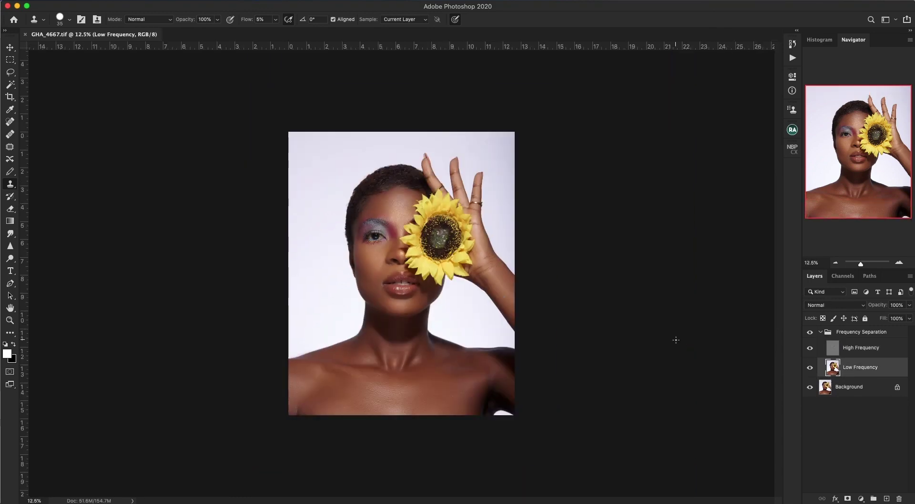
{"action": "key", "text": "b"}
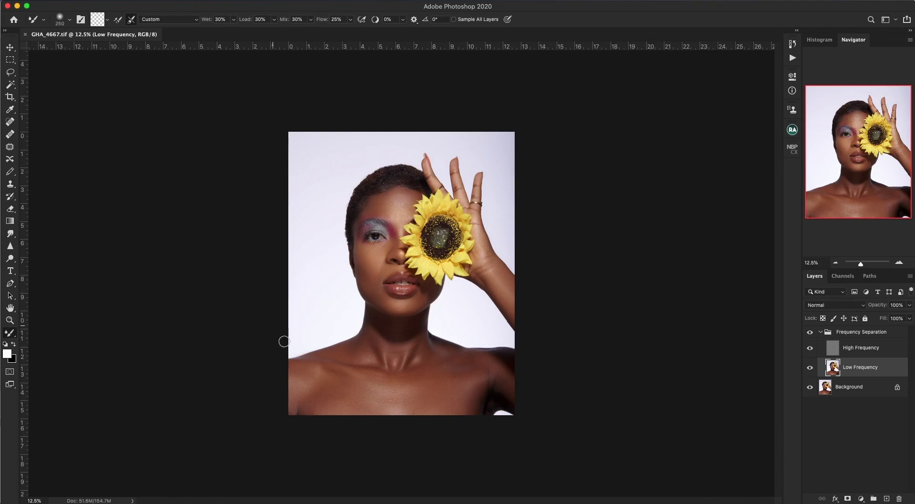
{"action": "key", "text": "super+plus"}
{"action": "key", "text": "bracketright"}
{"action": "key", "text": "bracketright"}
{"action": "key", "text": "bracketright"}
{"action": "key", "text": "bracketright"}
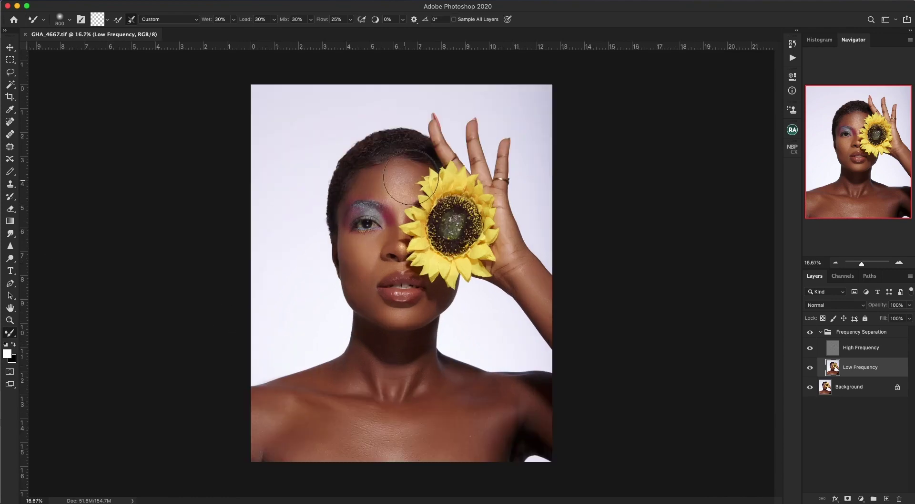
{"action": "key", "text": "bracketleft"}
{"action": "key", "text": "bracketleft"}
{"action": "left_click_drag", "start_coordinate": [403, 167], "coordinate": [404, 166]}
{"action": "key", "text": "bracketleft"}
{"action": "mouse_move", "coordinate": [387, 168]}
{"action": "left_mouse_down"}
{"action": "mouse_move", "coordinate": [377, 191]}
{"action": "mouse_move", "coordinate": [387, 185]}
{"action": "mouse_move", "coordinate": [388, 203]}
{"action": "mouse_move", "coordinate": [403, 174]}
{"action": "mouse_move", "coordinate": [427, 178]}
{"action": "mouse_move", "coordinate": [413, 167]}
{"action": "mouse_move", "coordinate": [412, 186]}
{"action": "mouse_move", "coordinate": [399, 190]}
{"action": "mouse_move", "coordinate": [397, 209]}
{"action": "left_mouse_up"}
Blend the tones beside the nose with the Mixer Brush at size 175, and smooth the cheek with a larger brush
{"action": "key", "text": "bracketleft"}
{"action": "key", "text": "bracketleft"}
{"action": "key", "text": "bracketleft"}
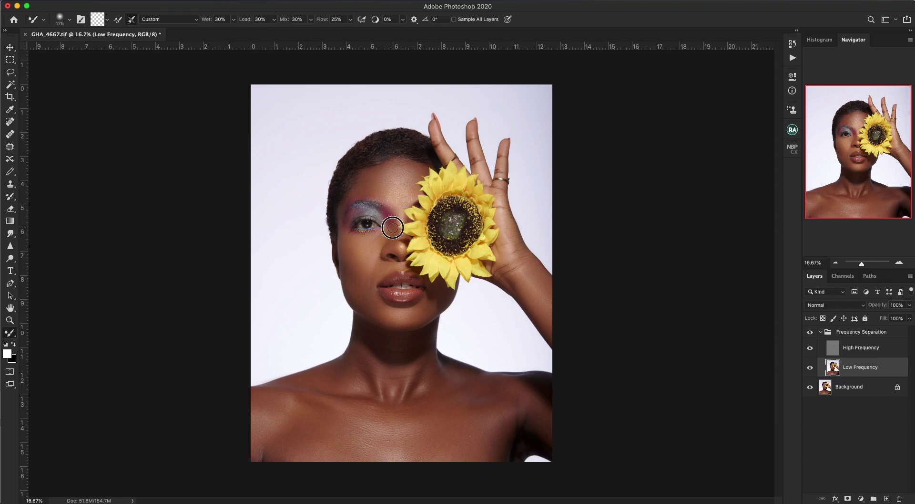
{"action": "key", "text": "bracketright"}
{"action": "key", "text": "bracketright"}
{"action": "key", "text": "bracketright"}
{"action": "key", "text": "bracketright"}
{"action": "key", "text": "bracketleft"}
{"action": "key", "text": "bracketleft"}
{"action": "key", "text": "bracketright"}
{"action": "key", "text": "bracketright"}
{"action": "key", "text": "bracketright"}
{"action": "key", "text": "bracketright"}
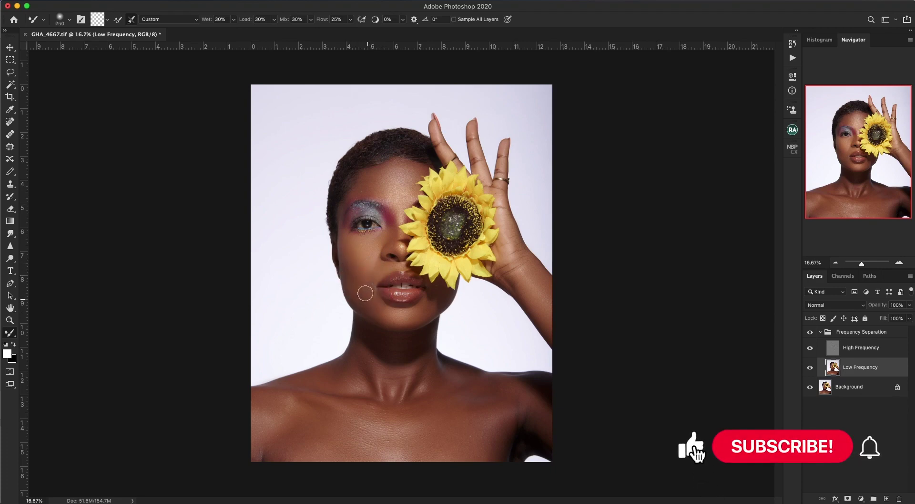
{"action": "key", "text": "bracketleft"}
{"action": "key", "text": "bracketleft"}
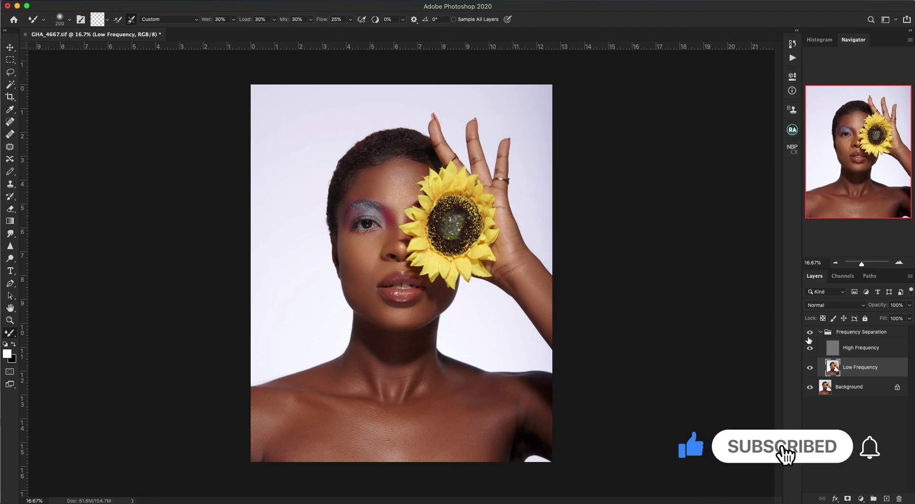
Compare the portrait before and after retouching by hiding and showing the Frequency Separation group
{"action": "left_click", "coordinate": [810, 331]}
{"action": "left_click", "coordinate": [810, 332]}
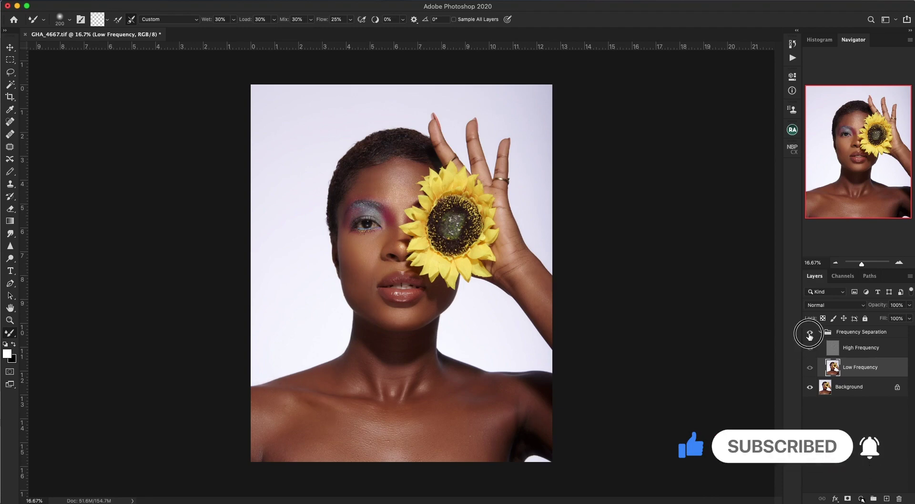
{"action": "left_click", "coordinate": [811, 332]}
{"action": "left_click", "coordinate": [812, 333]}
{"action": "left_click", "coordinate": [811, 333]}
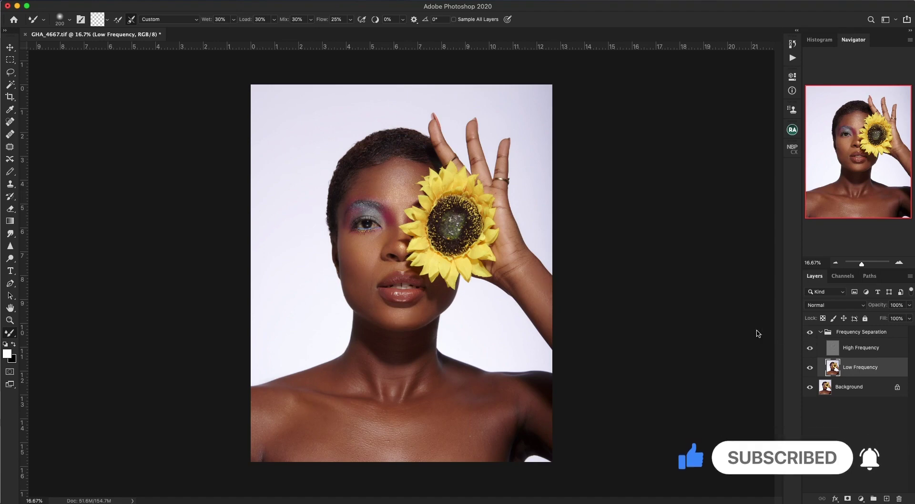
Blend the tones of the cheek and jaw with the Mixer Brush on the Low Frequency layer, and save the image
{"action": "left_click_drag", "start_coordinate": [355, 272], "coordinate": [363, 276]}
{"action": "key", "text": "bracketright"}
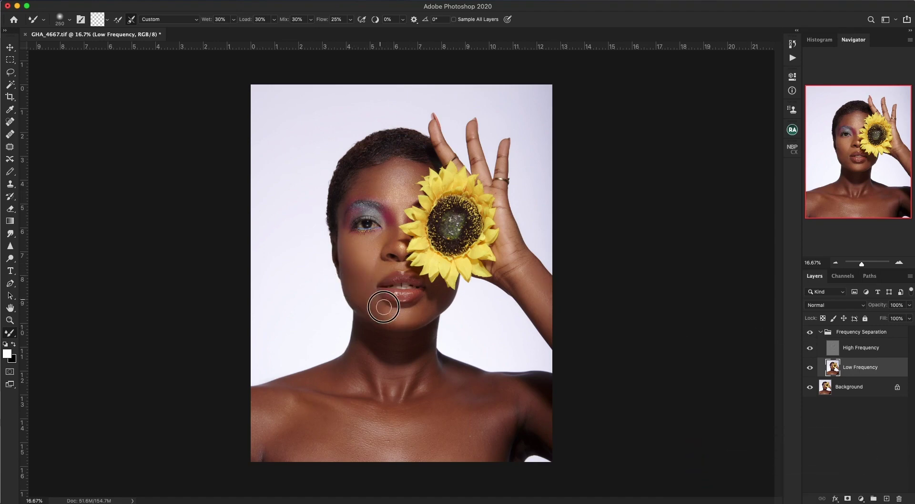
{"action": "key", "text": "bracketleft"}
{"action": "key", "text": "bracketleft"}
{"action": "key", "text": "super+s"}
Add a new layer named "tones" above the Low Frequency layer, and save the image
{"action": "key", "text": "super+shift+n"}
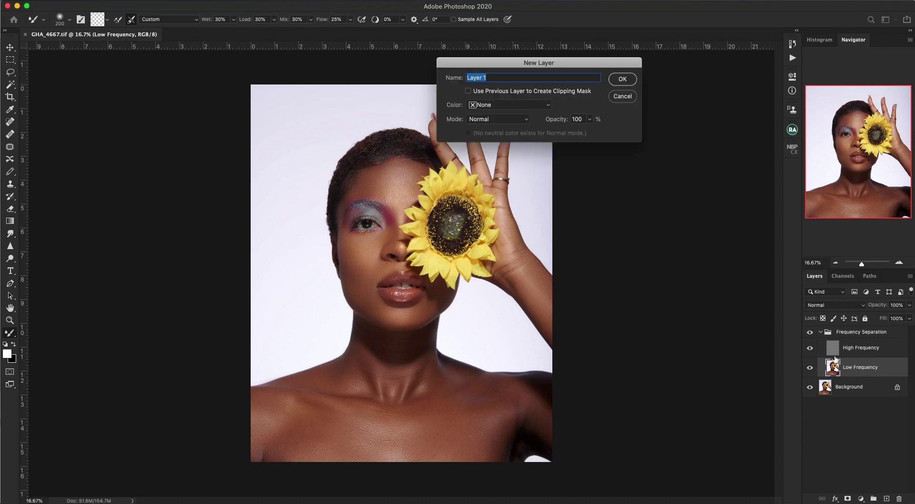
{"action": "key", "text": "Return"}
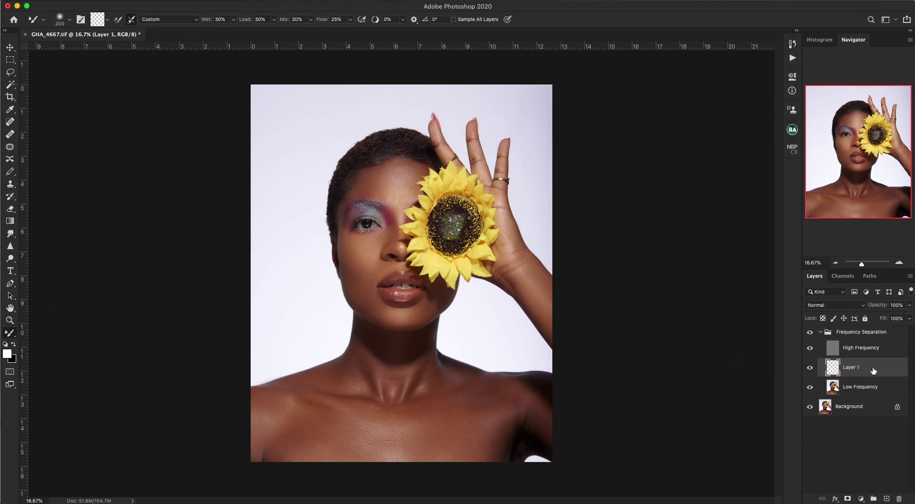
{"action": "double_click", "coordinate": [854, 368]}
{"action": "type", "text": "tones"}
{"action": "key", "text": "Return"}
{"action": "key", "text": "b"}
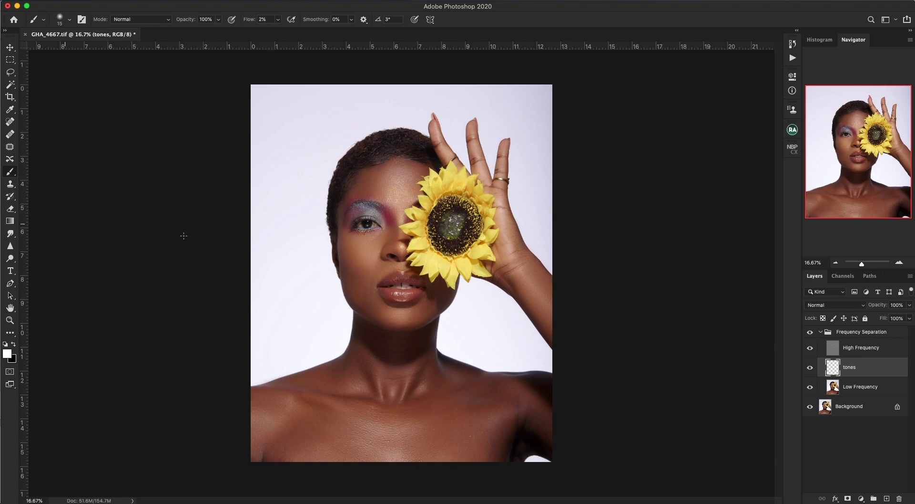
{"action": "key", "text": "super+s"}
Paint a sampled skin tone softly over the cheek on the tones layer with the Brush tool at size 600 and 2% flow
{"action": "key", "text": "bracketright"}
{"action": "key", "text": "bracketright"}
{"action": "key", "text": "bracketright"}
{"action": "key", "text": "bracketright"}
{"action": "key", "text": "bracketright"}
{"action": "key", "text": "bracketright"}
{"action": "key", "text": "bracketright"}
{"action": "key", "text": "bracketright"}
{"action": "key", "text": "bracketright"}
{"action": "key", "text": "bracketright"}
{"action": "left_click", "coordinate": [810, 332]}
{"action": "left_click", "coordinate": [810, 332]}
{"action": "key", "text": "bracketleft"}
{"action": "left_click", "coordinate": [357, 274], "text": "alt"}
{"action": "key", "text": "bracketright"}
{"action": "key", "text": "bracketright"}
{"action": "key", "text": "bracketright"}
{"action": "left_click_drag", "start_coordinate": [372, 285], "coordinate": [353, 265]}
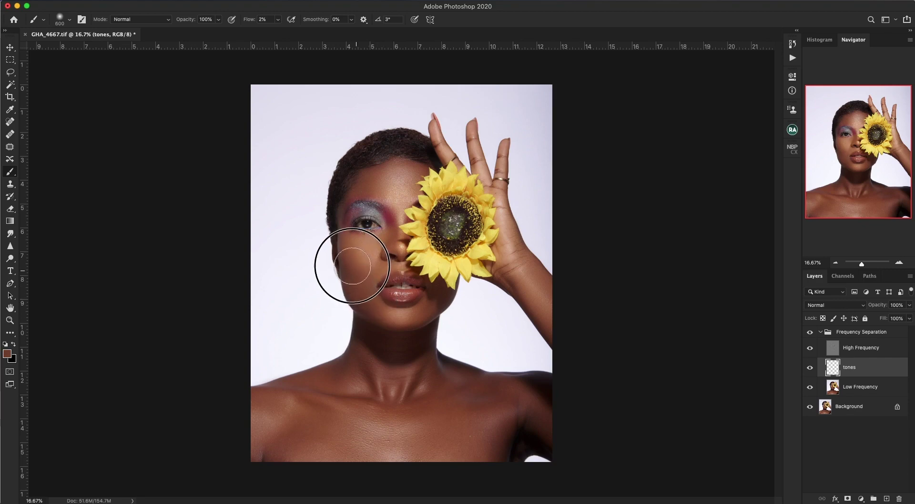
Even out the jaw tones on the tones layer with a smaller brush in the sampled skin color, and save the image
{"action": "key", "text": "bracketleft"}
{"action": "key", "text": "bracketleft"}
{"action": "key", "text": "bracketleft"}
{"action": "key", "text": "bracketleft"}
{"action": "key", "text": "bracketleft"}
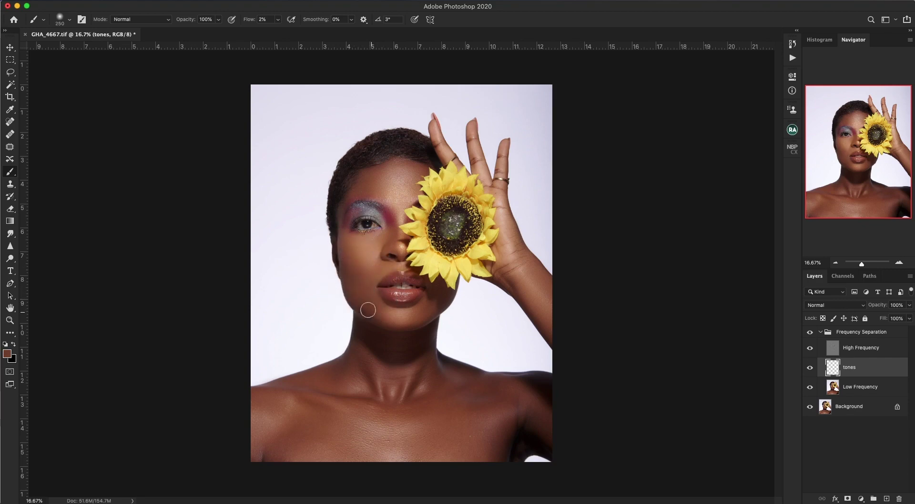
{"action": "key", "text": "bracketright"}
{"action": "key", "text": "bracketright"}
{"action": "left_click", "coordinate": [437, 309], "text": "alt"}
{"action": "key", "text": "bracketleft"}
{"action": "key", "text": "bracketleft"}
{"action": "key", "text": "ctrl+s"}
Paint a sampled skin tone over the forehead above the made-up eye on the tones layer
{"action": "left_click", "coordinate": [370, 182], "text": "alt"}
{"action": "left_click", "coordinate": [379, 184], "text": "alt"}
{"action": "key", "text": "bracketright"}
{"action": "left_click_drag", "start_coordinate": [386, 181], "coordinate": [387, 178]}
{"action": "left_click", "coordinate": [382, 190], "text": "alt"}
{"action": "left_click", "coordinate": [375, 188], "text": "alt"}
Smooth the upper forehead beside the sunflower on the tones layer with a sampled skin tone and the brush at size 300
{"action": "left_click", "coordinate": [421, 164], "text": "alt"}
{"action": "key", "text": "bracketright"}
{"action": "key", "text": "bracketright"}
{"action": "left_click", "coordinate": [423, 171], "text": "alt"}
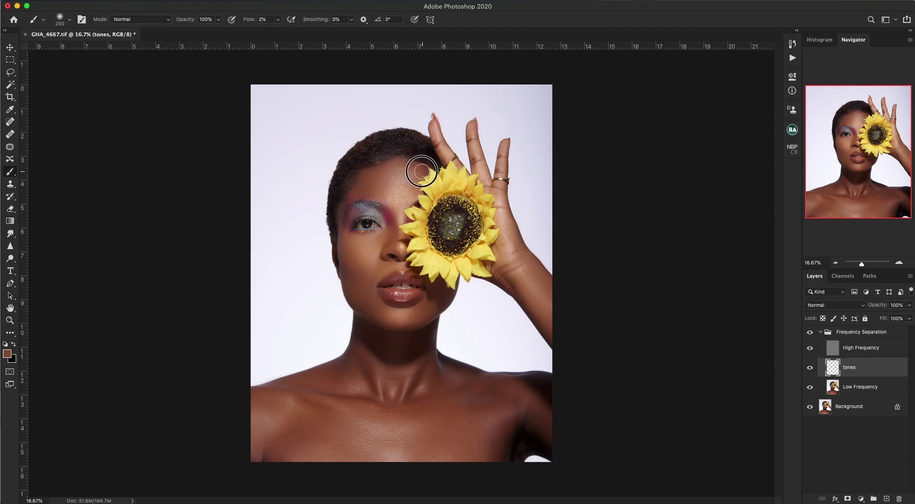
{"action": "left_click", "coordinate": [398, 167], "text": "alt"}
{"action": "left_click", "coordinate": [408, 168], "text": "alt"}
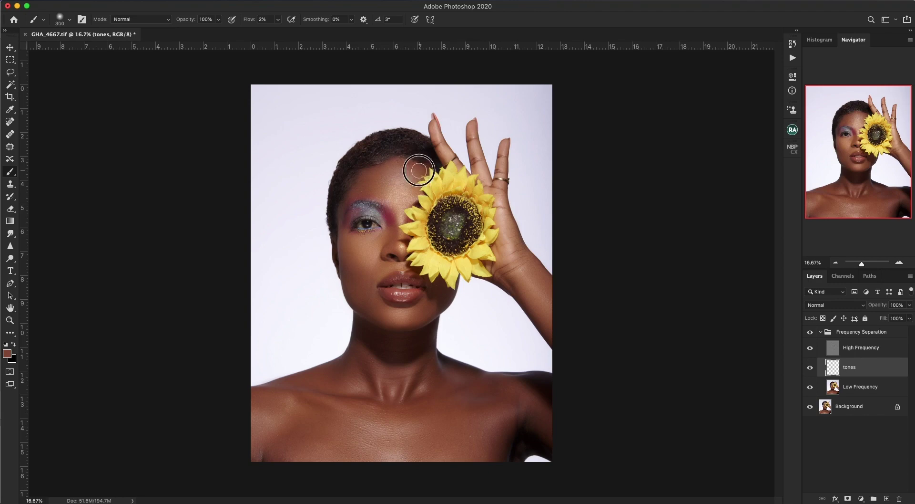
Paint sampled skin tones around the mouth corner and lower cheek with the brush at size 250, and save the image
{"action": "key", "text": "bracketleft"}
{"action": "left_click", "coordinate": [386, 265], "text": "alt"}
{"action": "key", "text": "bracketleft"}
{"action": "key", "text": "bracketright"}
{"action": "key", "text": "bracketright"}
{"action": "key", "text": "bracketright"}
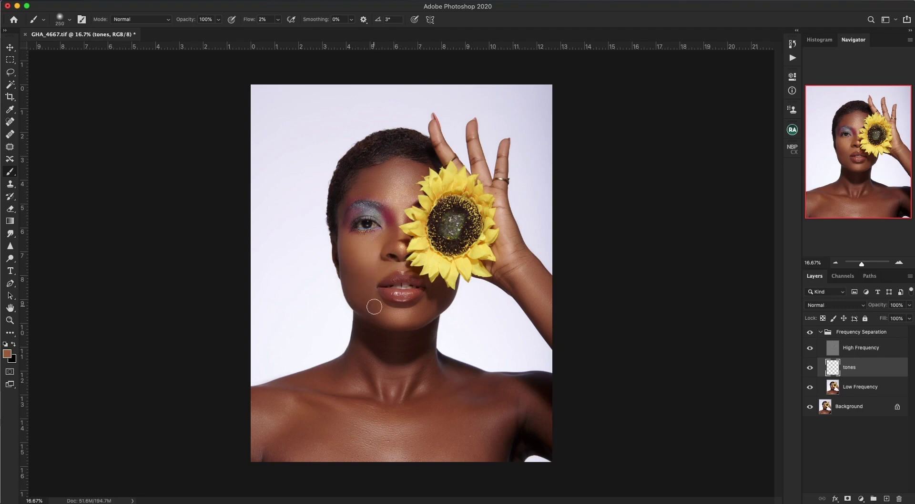
{"action": "key", "text": "alt"}
{"action": "left_click", "coordinate": [380, 297], "text": "alt"}
{"action": "left_click", "coordinate": [363, 268], "text": "alt"}
{"action": "key", "text": "super+s"}
Brush a lighter sampled skin tone over the cheek below the eye on the tones layer, and save the image
{"action": "left_click", "coordinate": [373, 241], "text": "alt"}
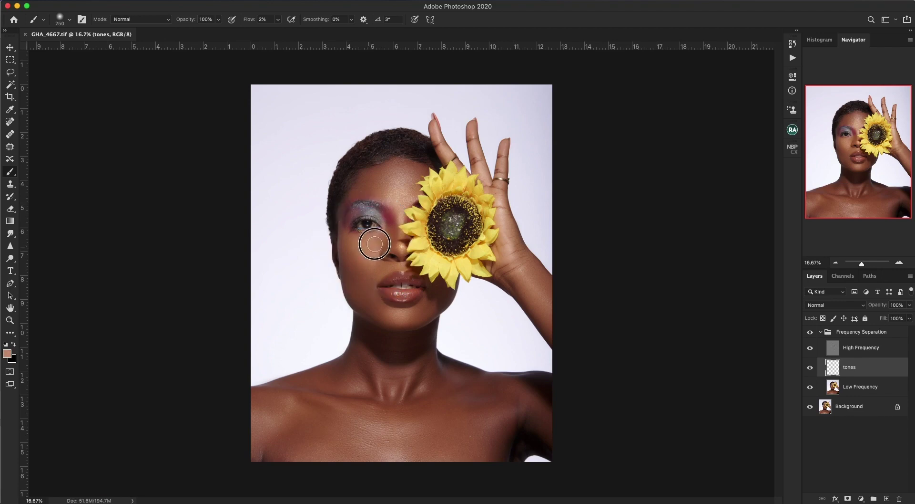
{"action": "mouse_move", "coordinate": [383, 236]}
{"action": "left_mouse_down"}
{"action": "mouse_move", "coordinate": [359, 241]}
{"action": "mouse_move", "coordinate": [362, 258]}
{"action": "left_mouse_up"}
{"action": "key", "text": "super+s"}
Paint a darker sampled skin tone on the shadowed side of the chin, and check it by hiding and showing the tones layer
{"action": "left_click", "coordinate": [429, 305], "text": "alt"}
{"action": "mouse_move", "coordinate": [429, 311]}
{"action": "left_mouse_down"}
{"action": "mouse_move", "coordinate": [425, 299]}
{"action": "mouse_move", "coordinate": [410, 310]}
{"action": "mouse_move", "coordinate": [411, 321]}
{"action": "mouse_move", "coordinate": [418, 317]}
{"action": "left_mouse_up"}
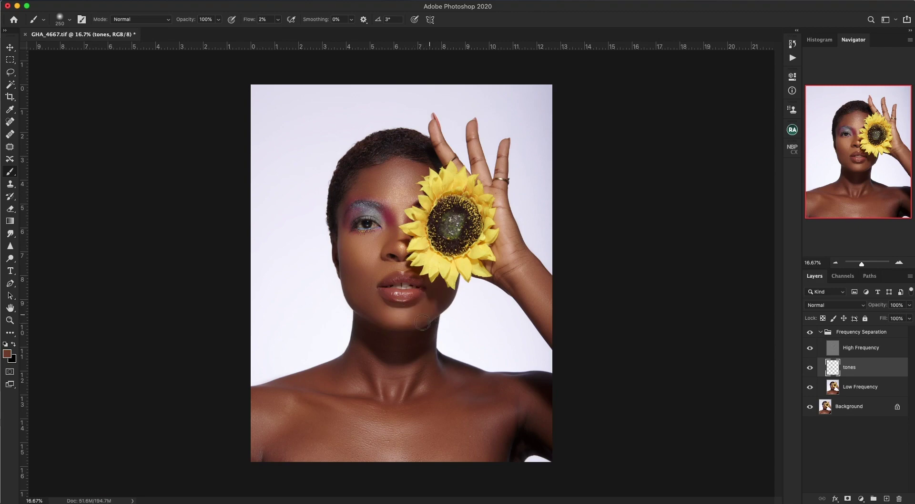
{"action": "key", "text": "super+s"}
{"action": "left_click", "coordinate": [811, 367]}
{"action": "left_click", "coordinate": [810, 368]}
Sample the bright forehead tone, paint it across the forehead highlight on the tones layer, and save the image
{"action": "left_click", "coordinate": [401, 187], "text": "alt"}
{"action": "left_click", "coordinate": [403, 183], "text": "alt"}
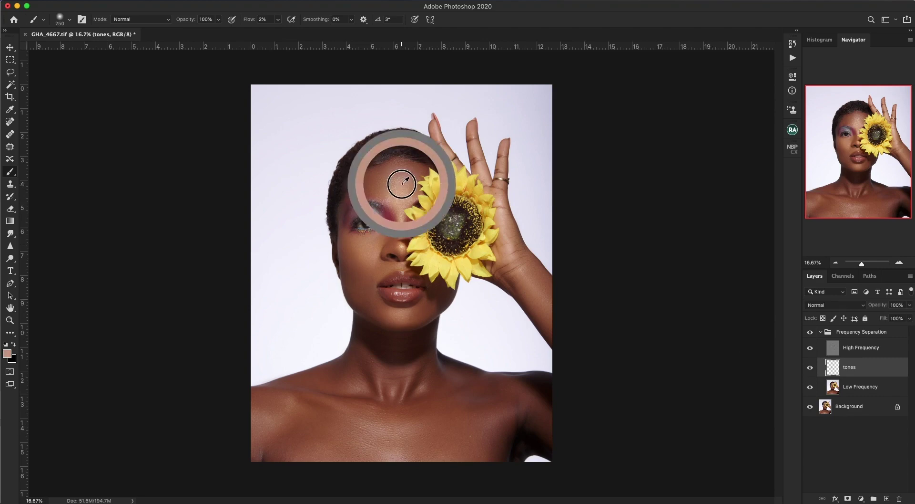
{"action": "left_click", "coordinate": [401, 185], "text": "alt"}
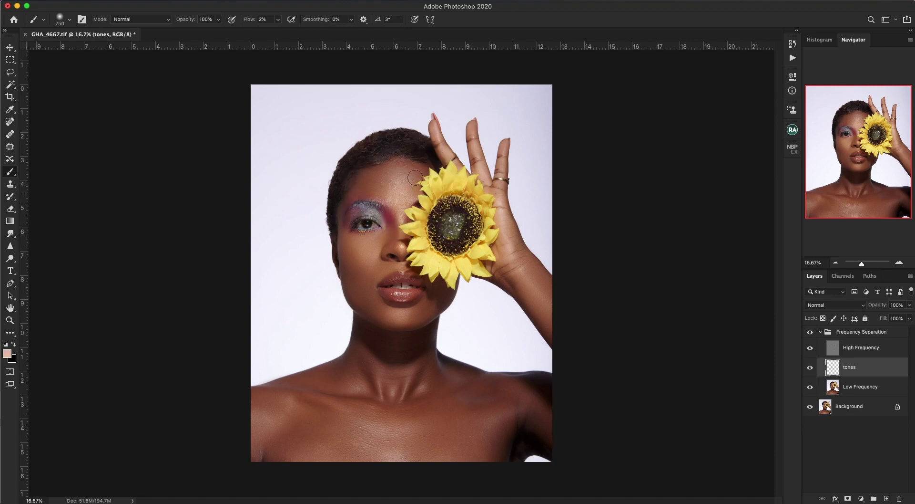
{"action": "mouse_move", "coordinate": [415, 178]}
{"action": "left_mouse_down"}
{"action": "mouse_move", "coordinate": [393, 186]}
{"action": "mouse_move", "coordinate": [401, 180]}
{"action": "left_mouse_up"}
{"action": "left_click", "coordinate": [392, 186], "text": "alt"}
{"action": "key", "text": "super+s"}
Compare the face before and after retouching by hiding and showing the Frequency Separation group, including at 33.33% magnification
{"action": "left_click", "coordinate": [810, 333]}
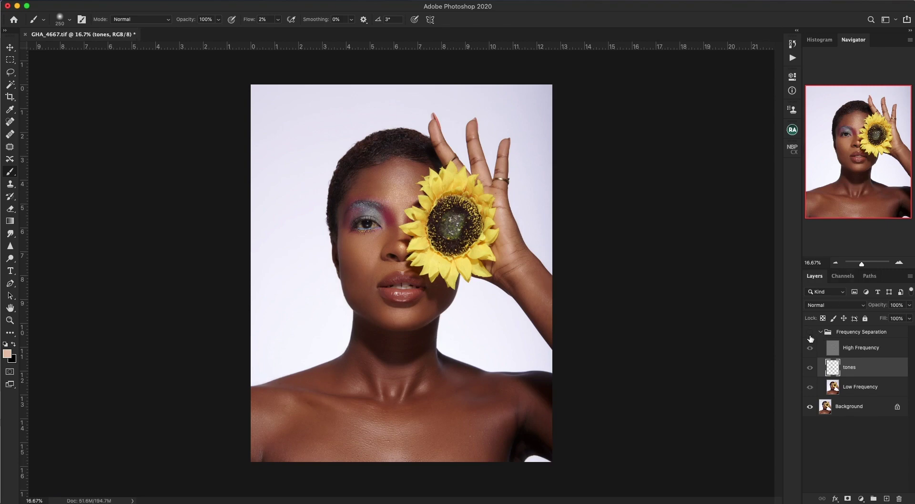
{"action": "left_click", "coordinate": [810, 332]}
{"action": "key", "text": "super+equal"}
{"action": "key", "text": "super+equal"}
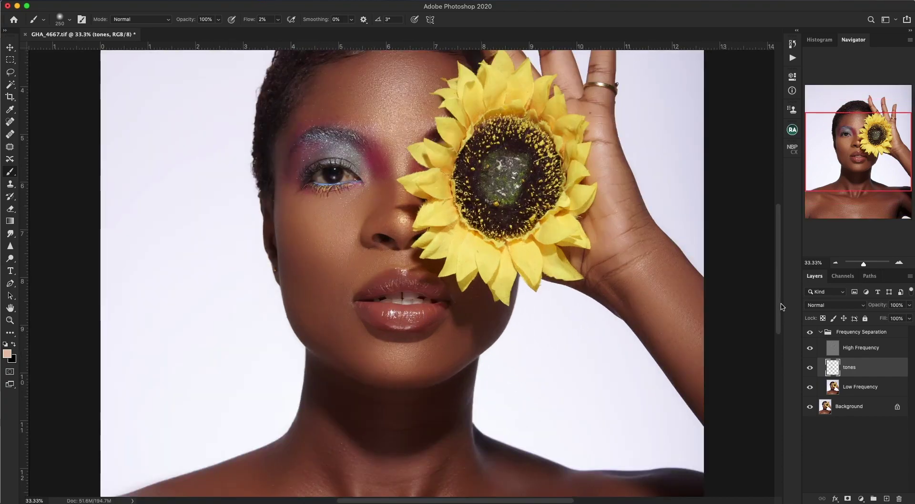
{"action": "left_click_drag", "start_coordinate": [420, 205], "coordinate": [451, 272]}
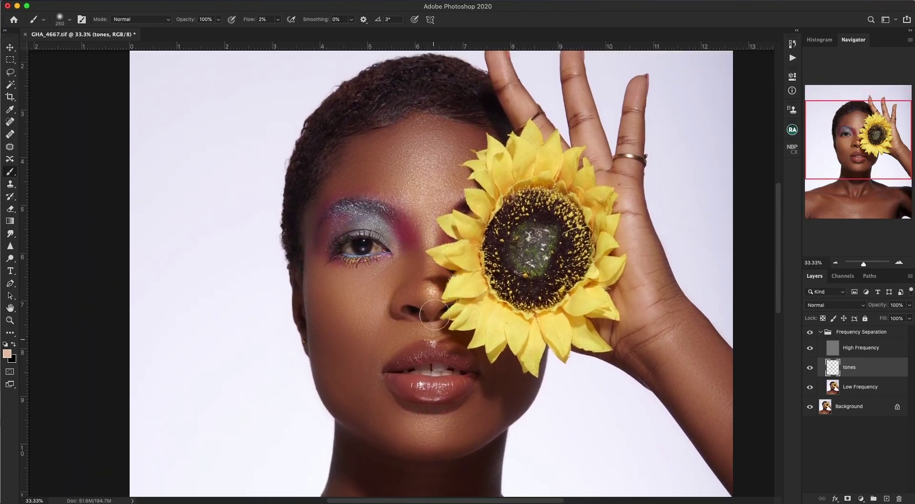
{"action": "left_click", "coordinate": [811, 332]}
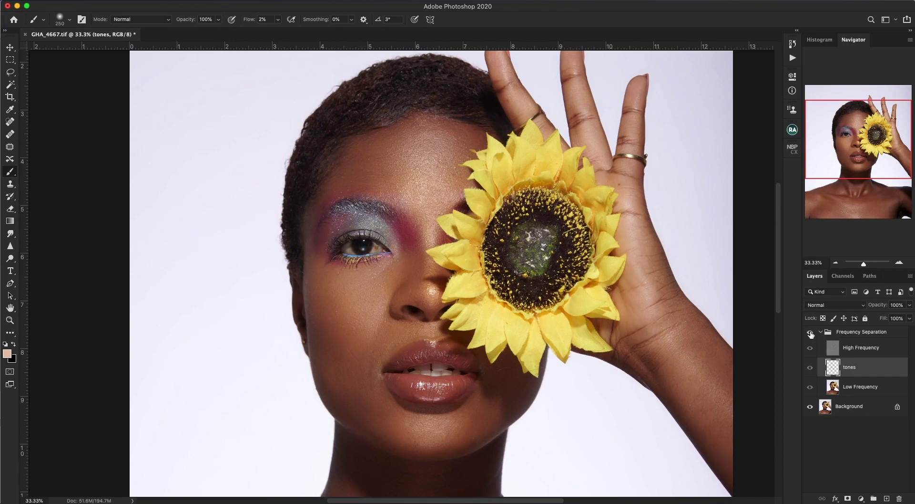
{"action": "left_click", "coordinate": [810, 332]}
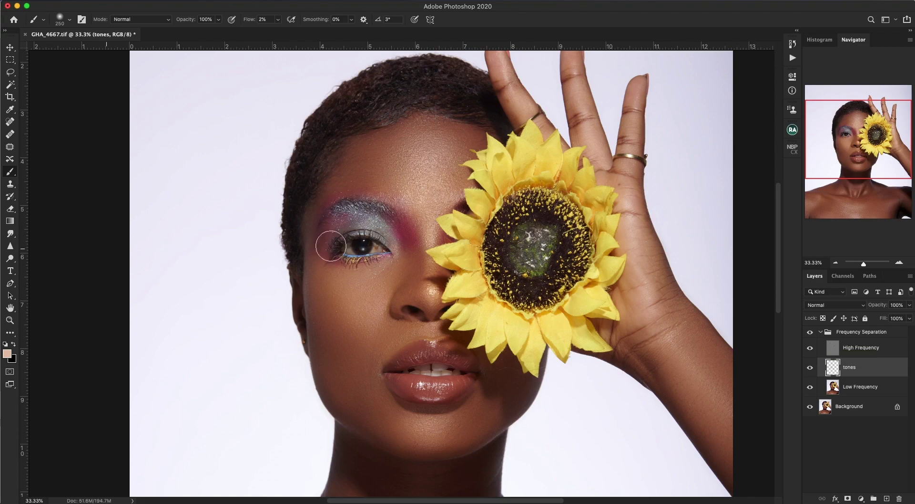
{"action": "left_click_drag", "start_coordinate": [862, 140], "coordinate": [866, 141]}
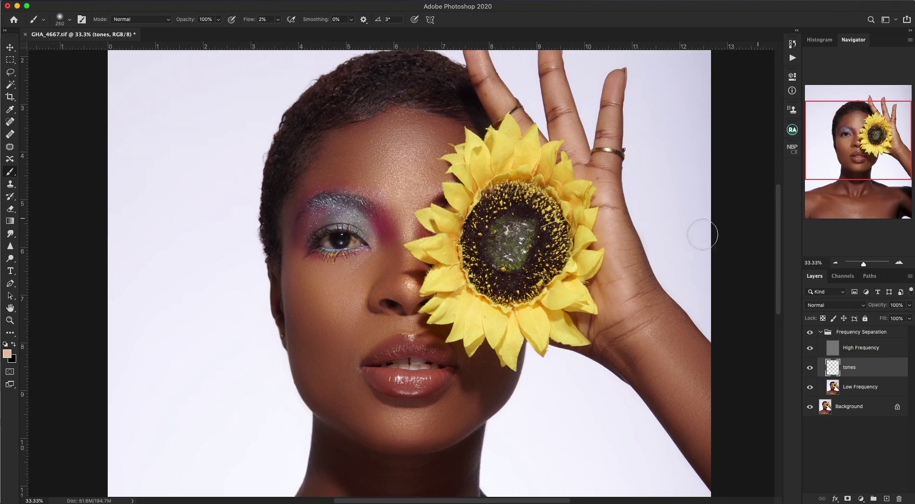